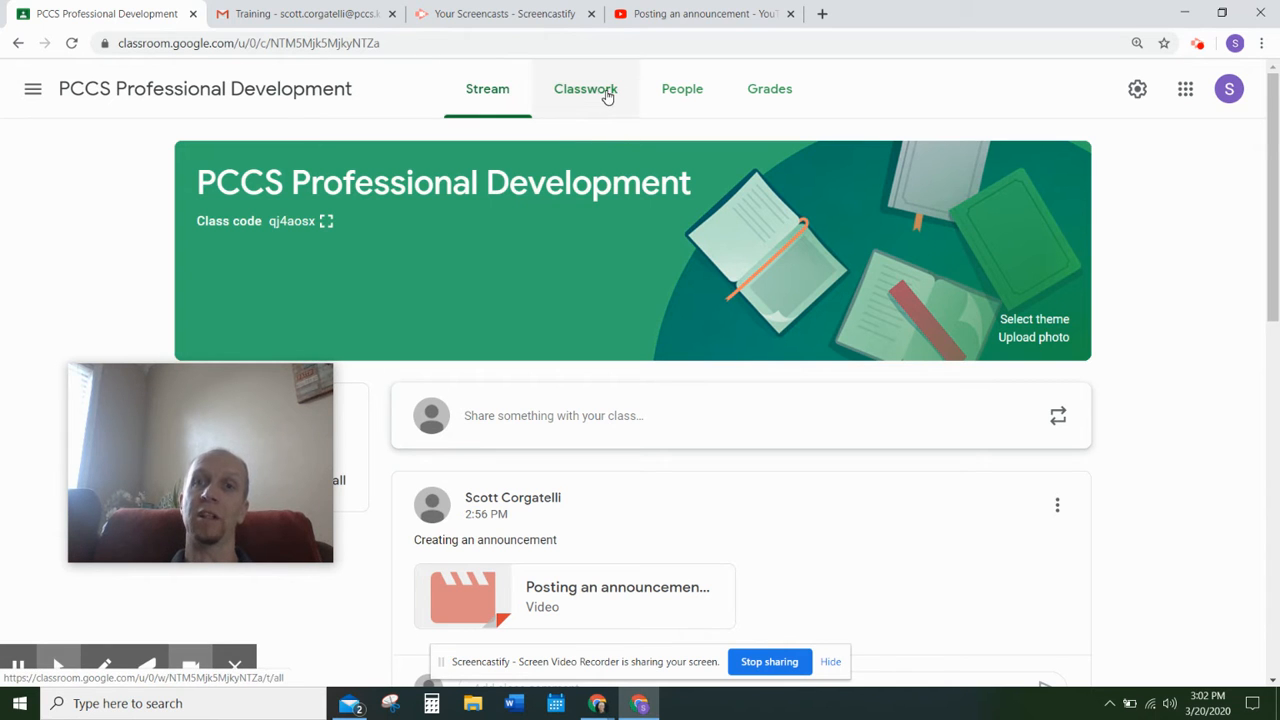
Step: Start a new assignment in the classwork of the PCCS Professional Development class
click(607, 96)
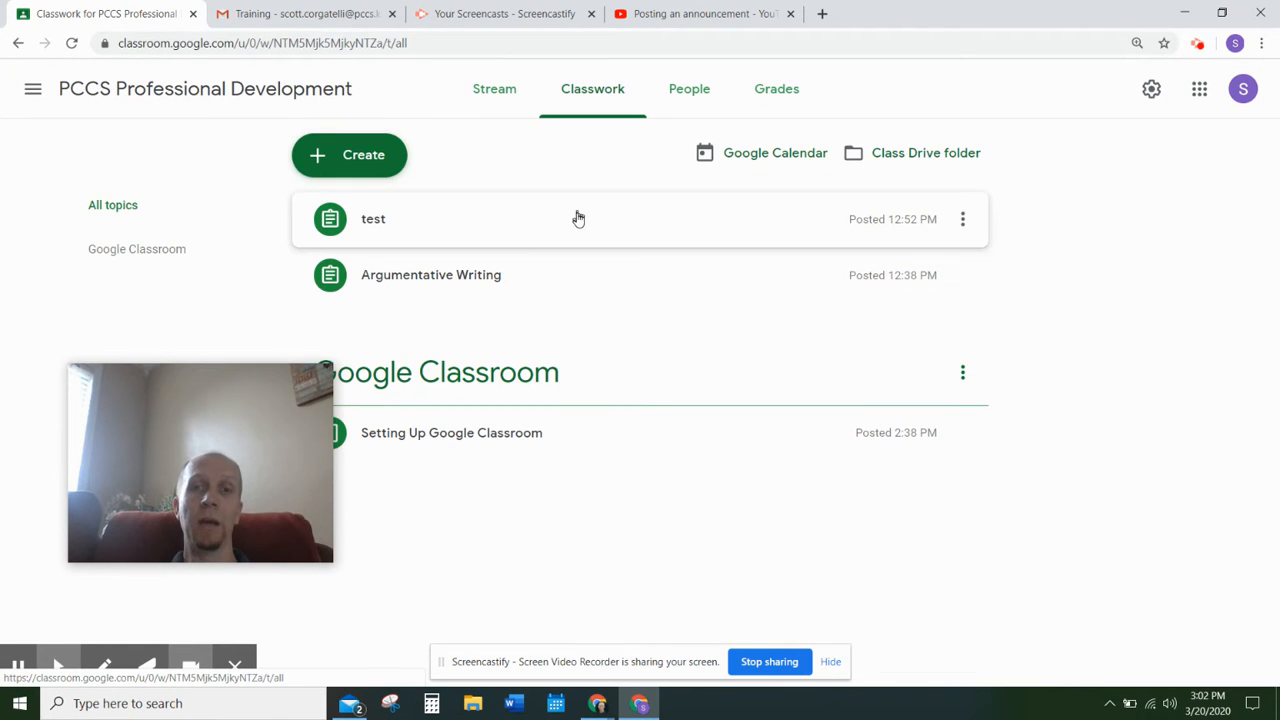
click(366, 164)
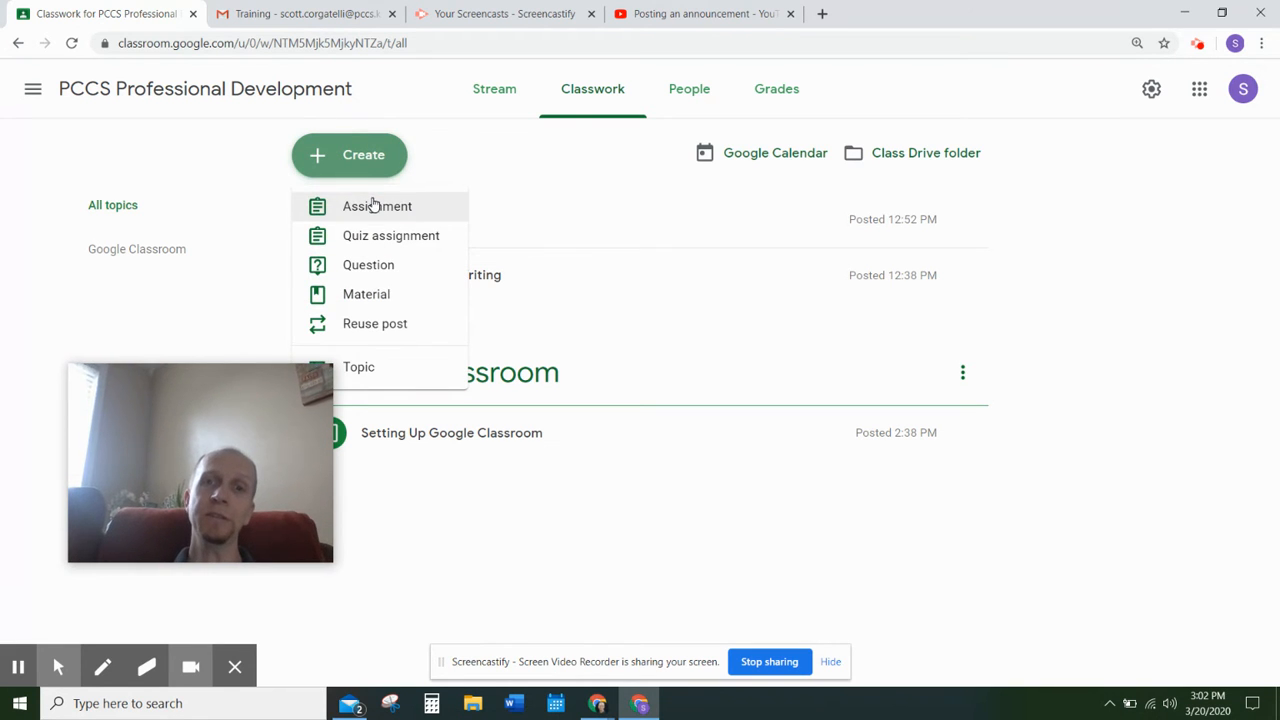
click(372, 205)
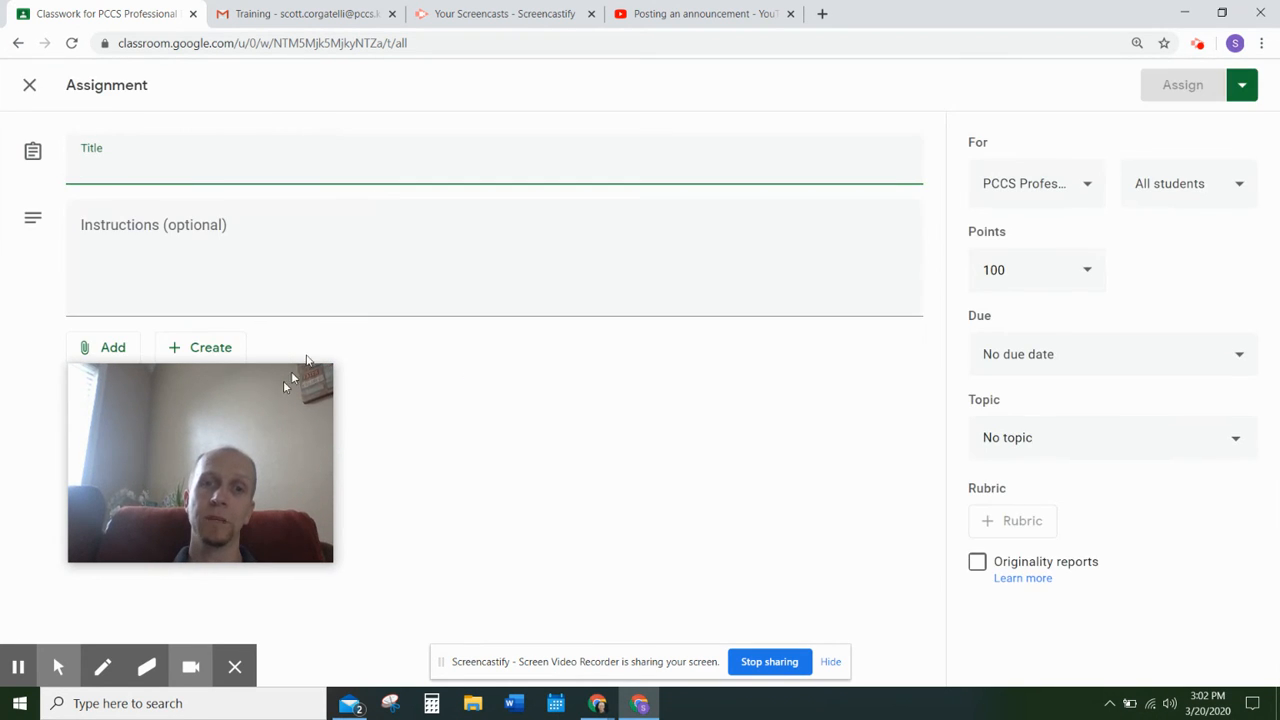
drag(263, 414, 789, 449)
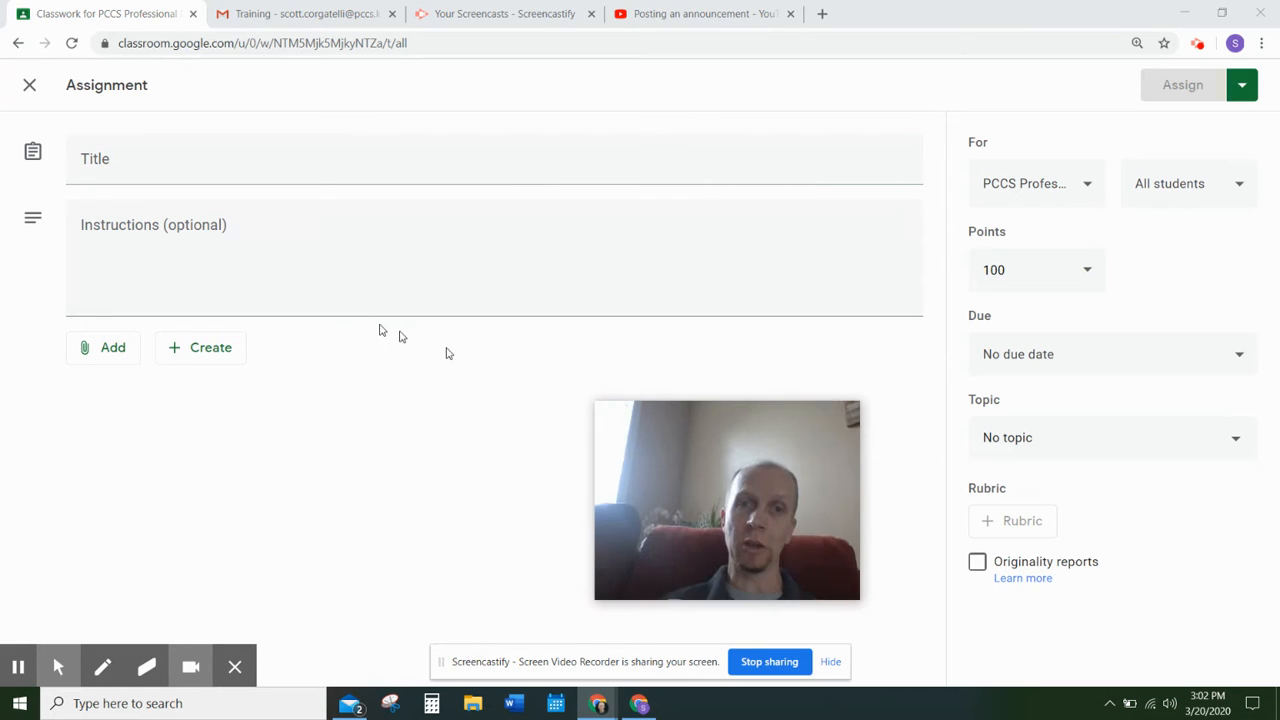
Step: Title the assignment "Opinion Writing" and enter "knsdfklgnksdnh" as its instructions
click(554, 177)
text(Opini)
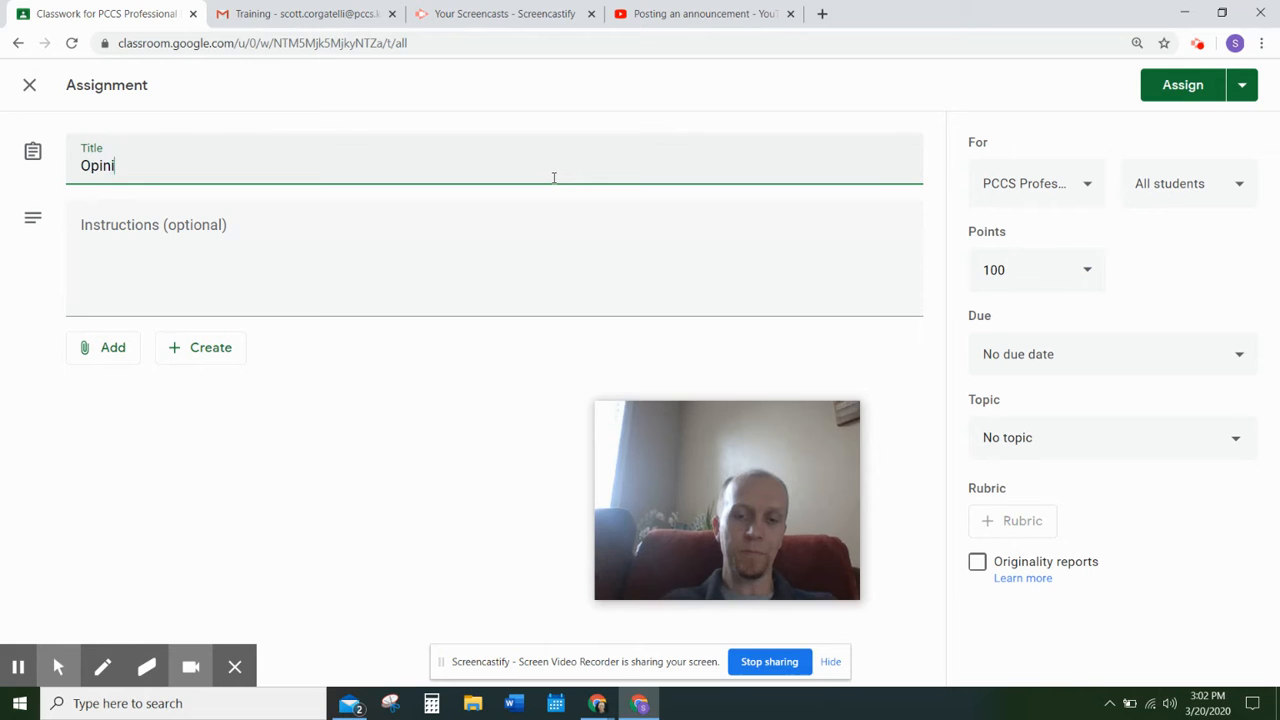
text(on Writing)
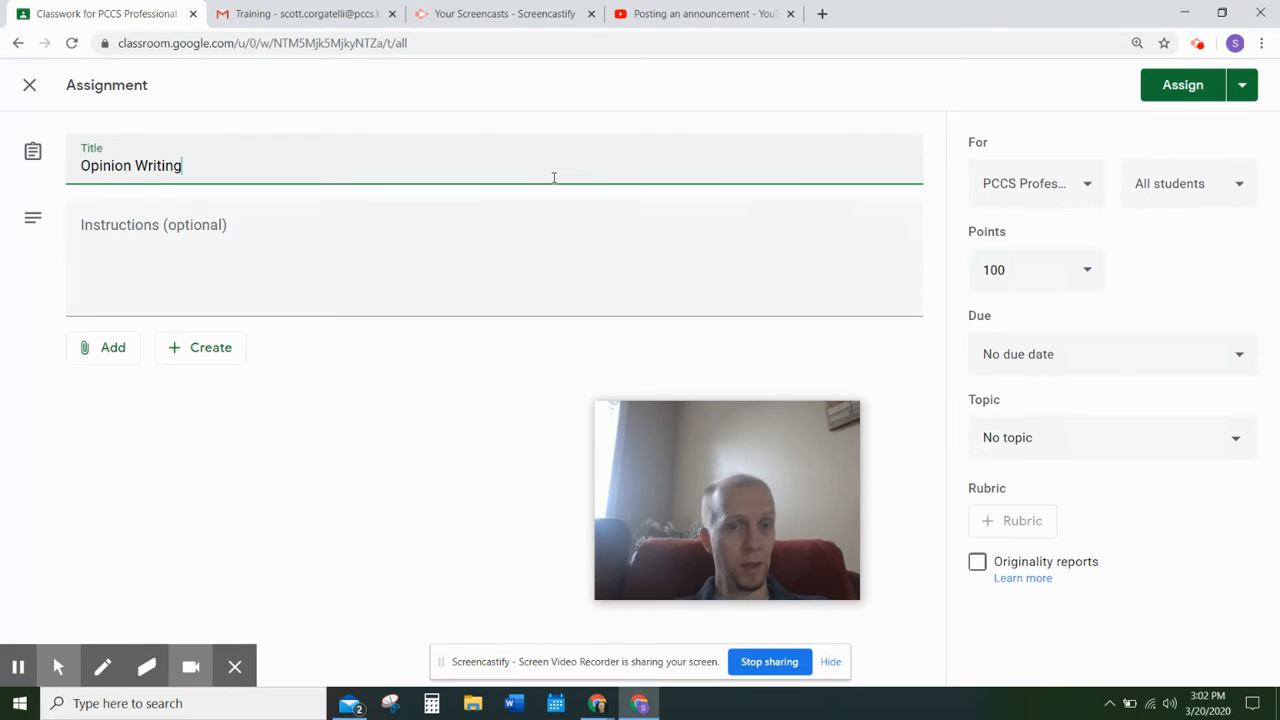
click(423, 260)
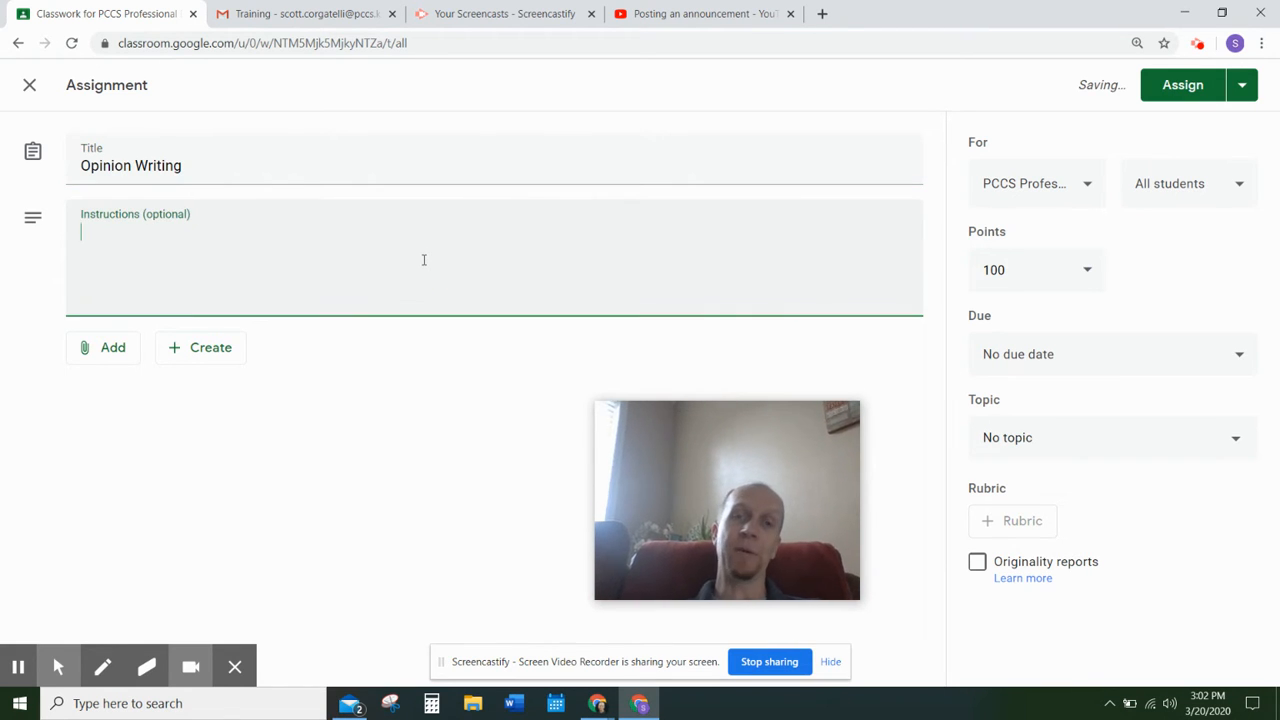
text(knsdfklgnksdnh)
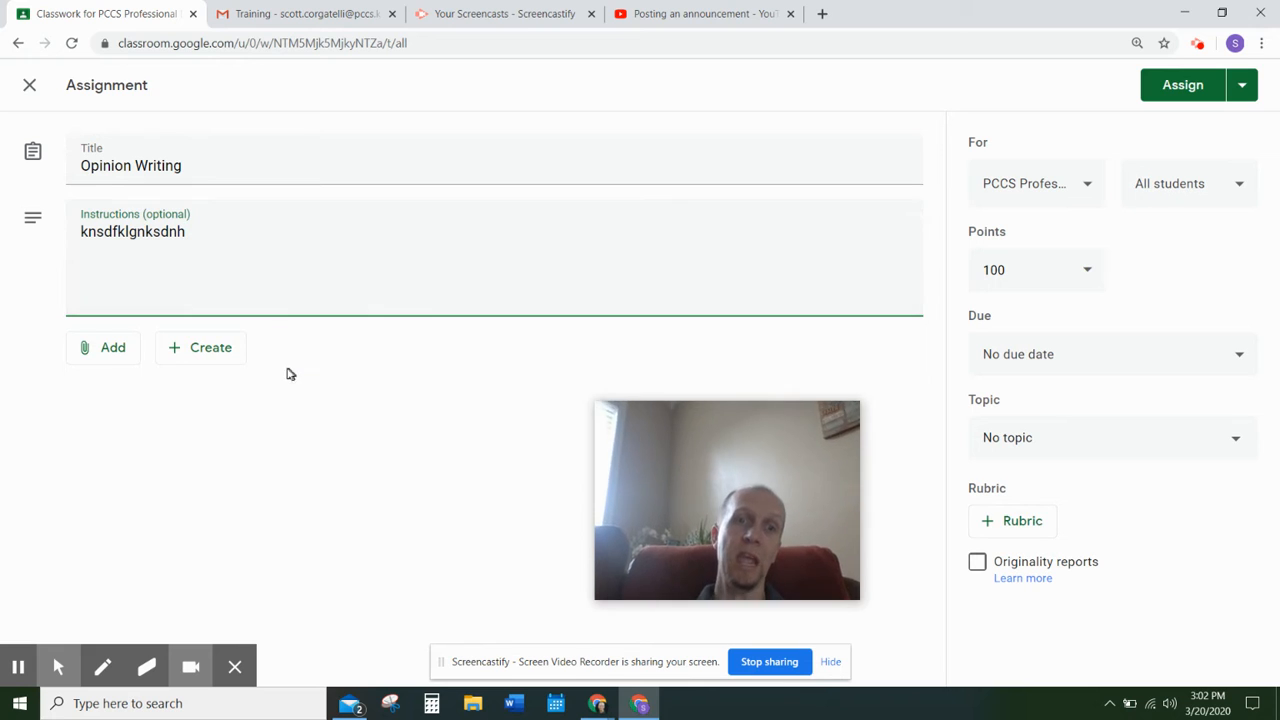
Step: Create a new Google Docs document as an attachment to the assignment
click(120, 360)
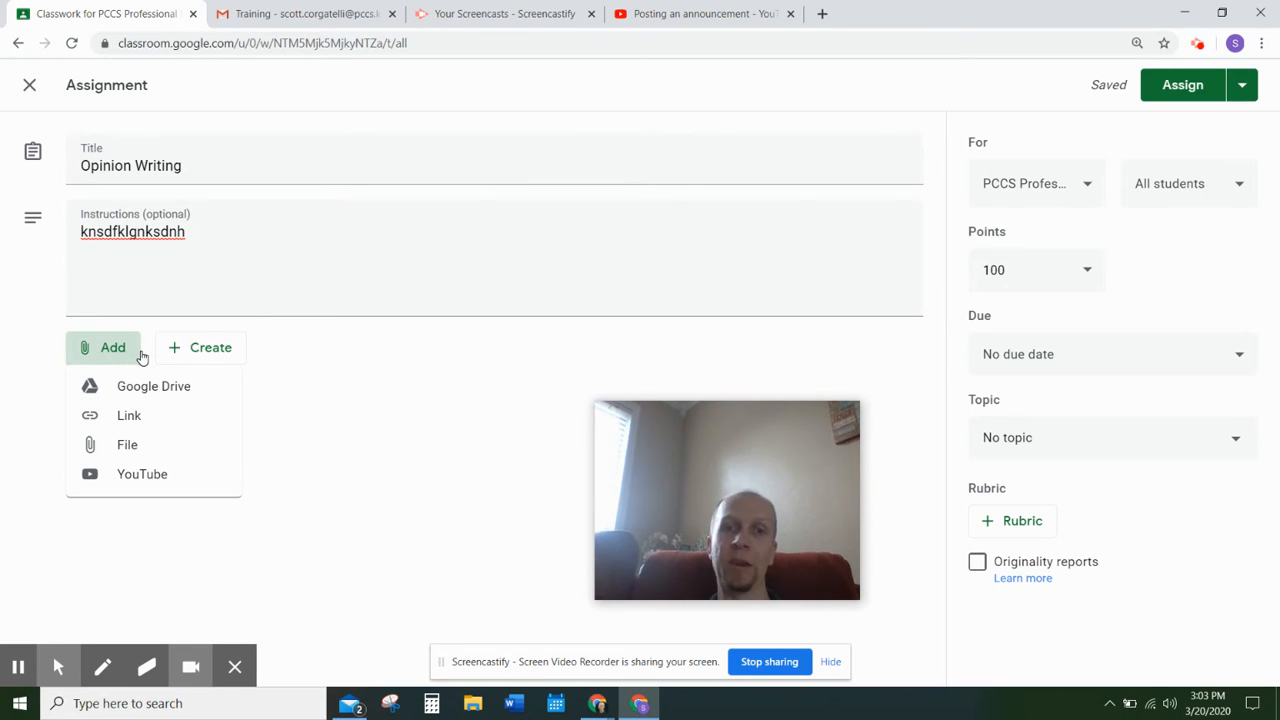
click(221, 358)
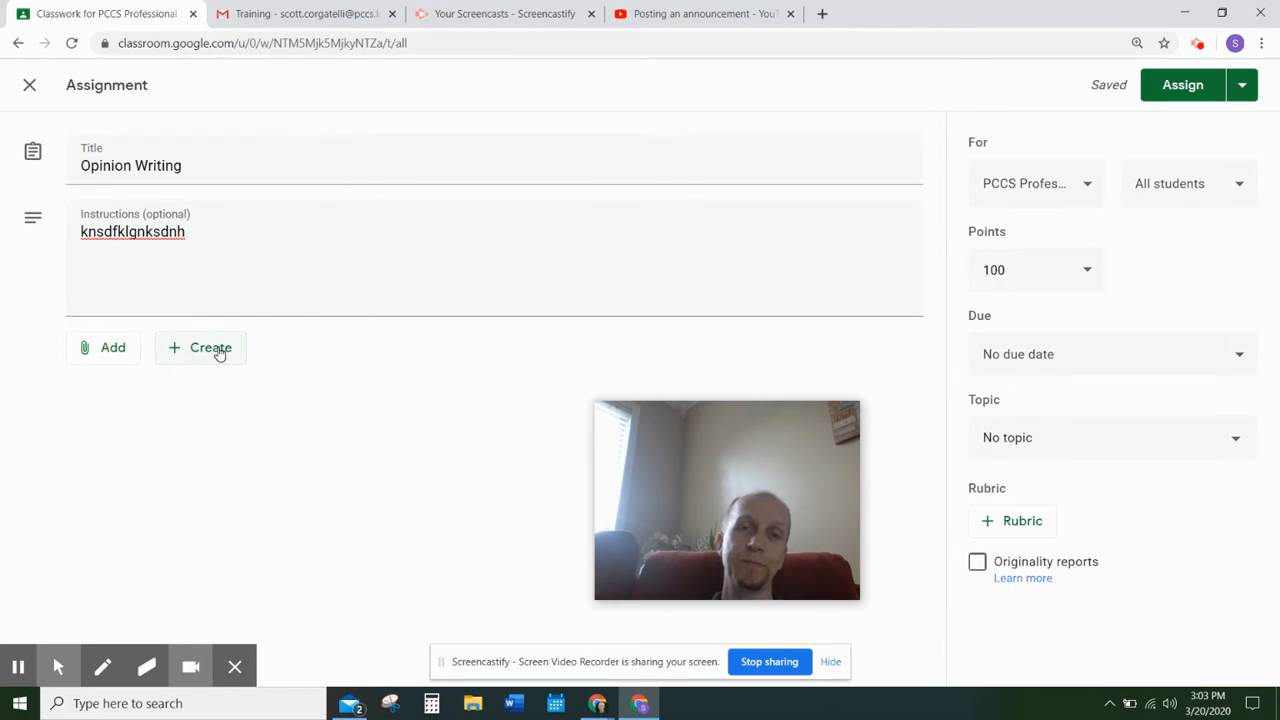
click(220, 355)
click(222, 390)
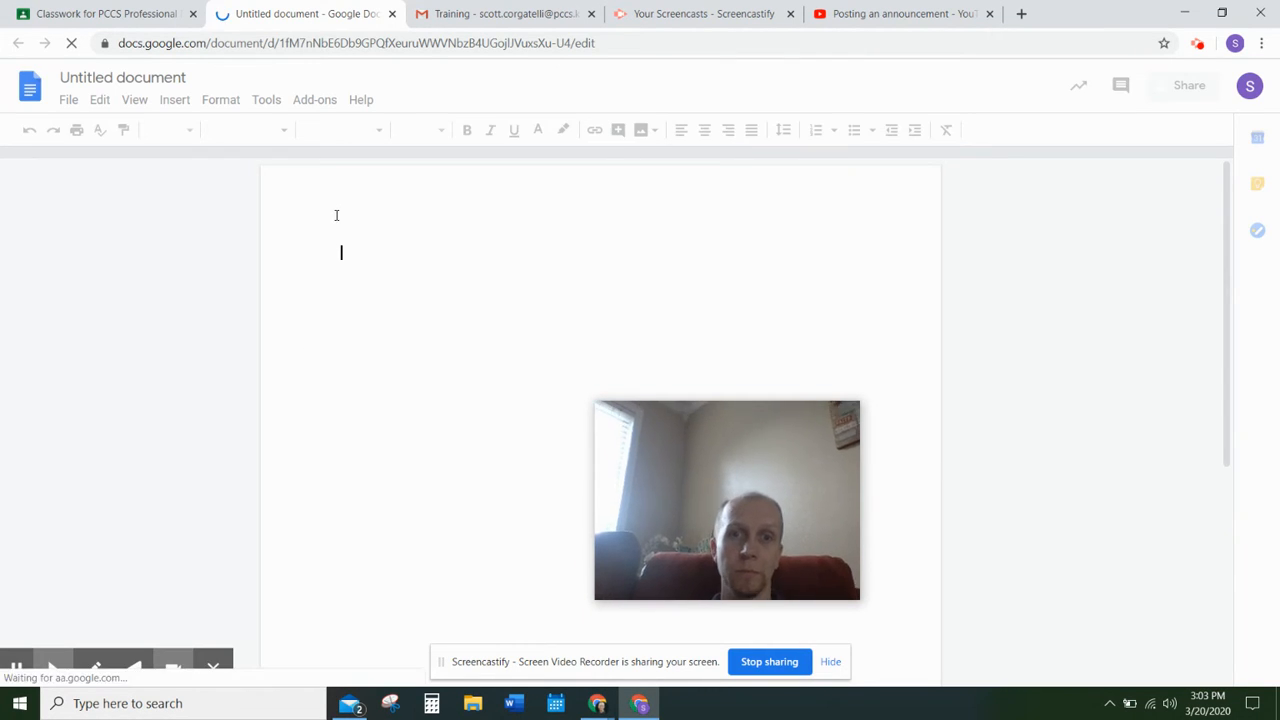
Step: Write "Opinion Writing" in the new document and name the file Opinion Writing before returning to the Classroom assignment
text(Op)
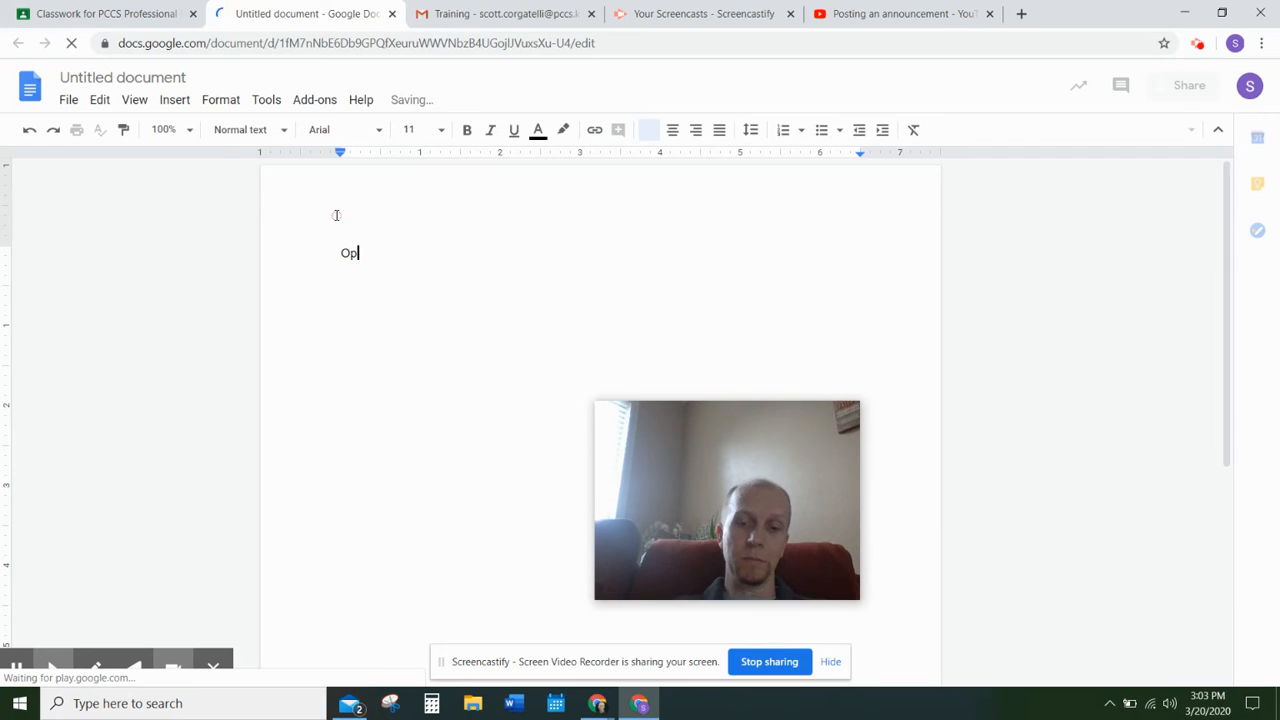
text(inion )
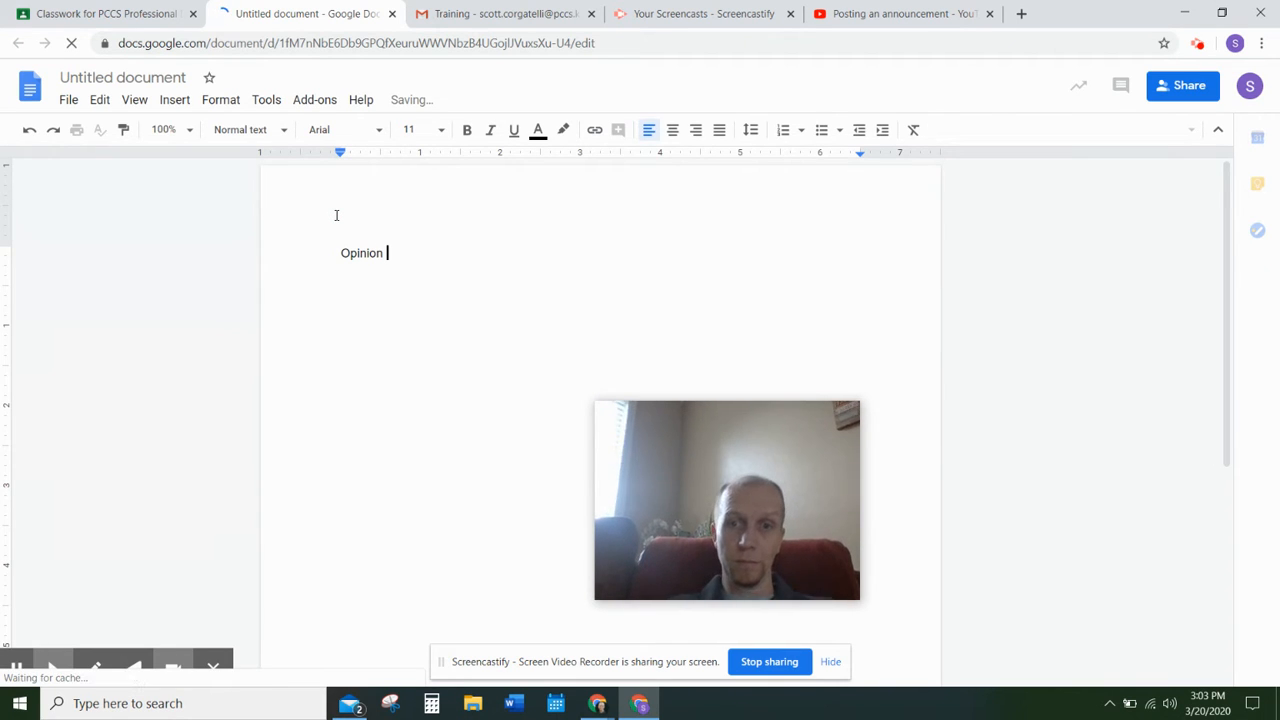
text(Writing)
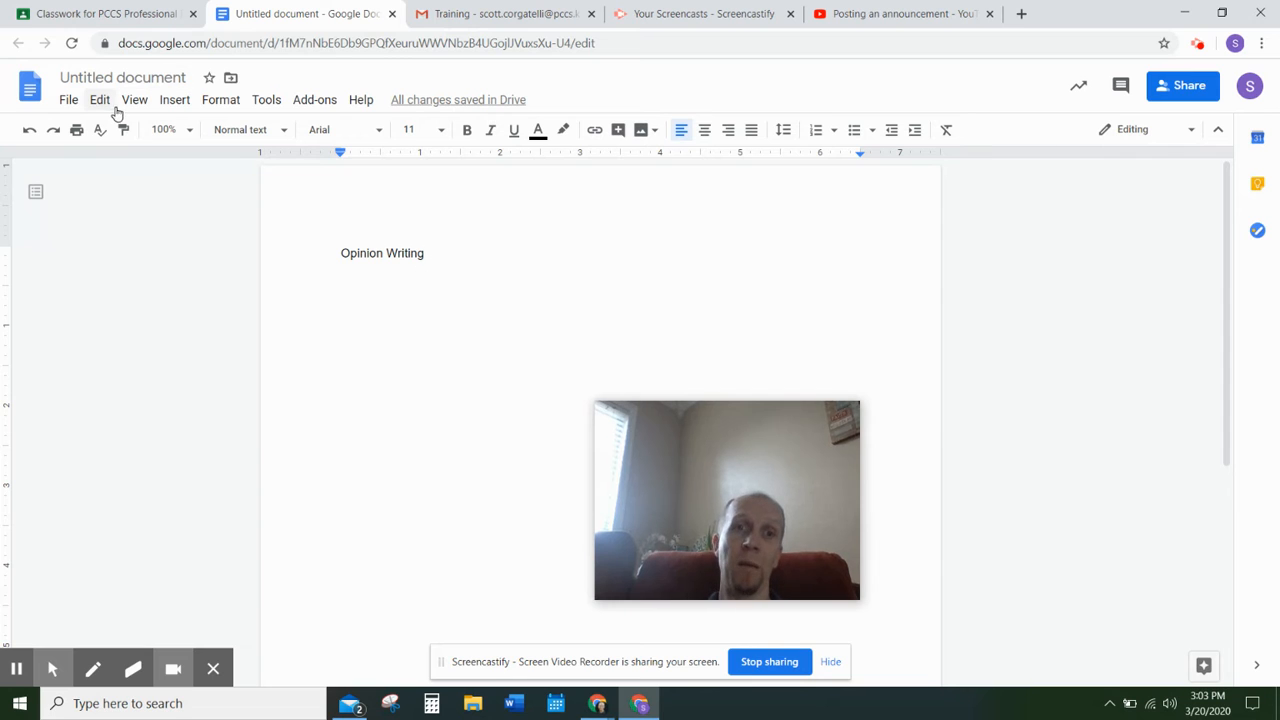
click(130, 80)
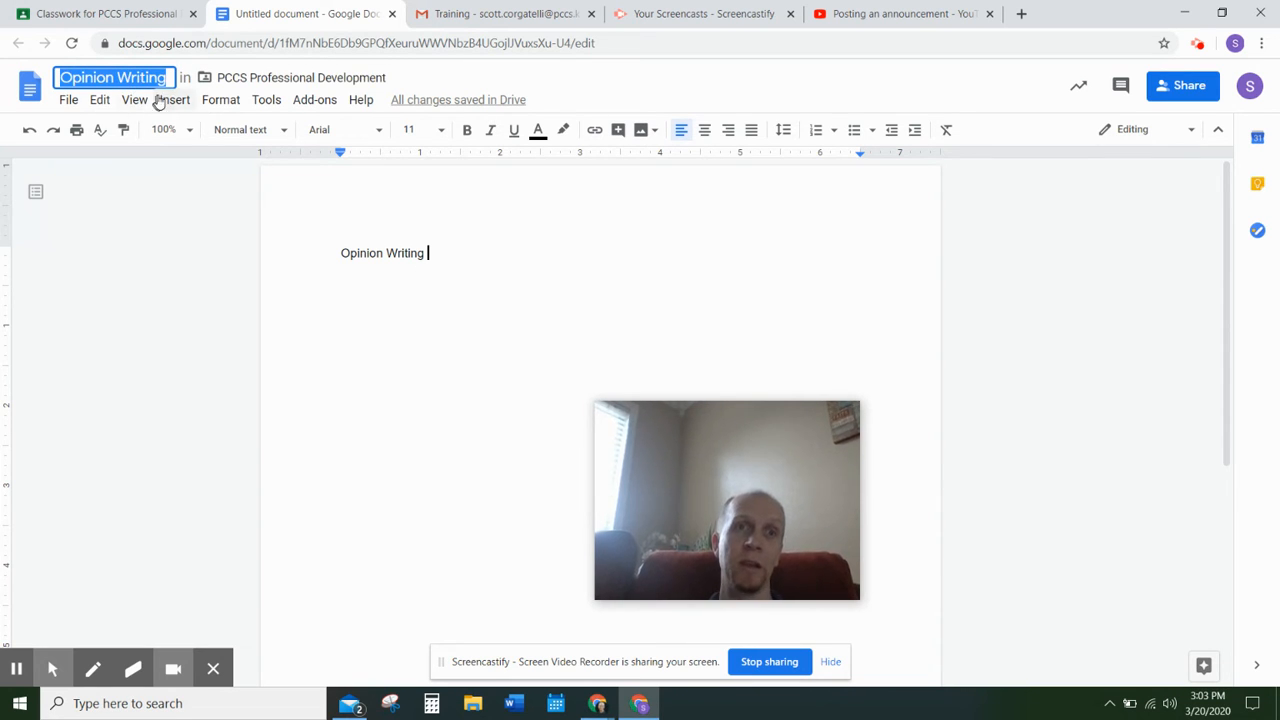
click(163, 80)
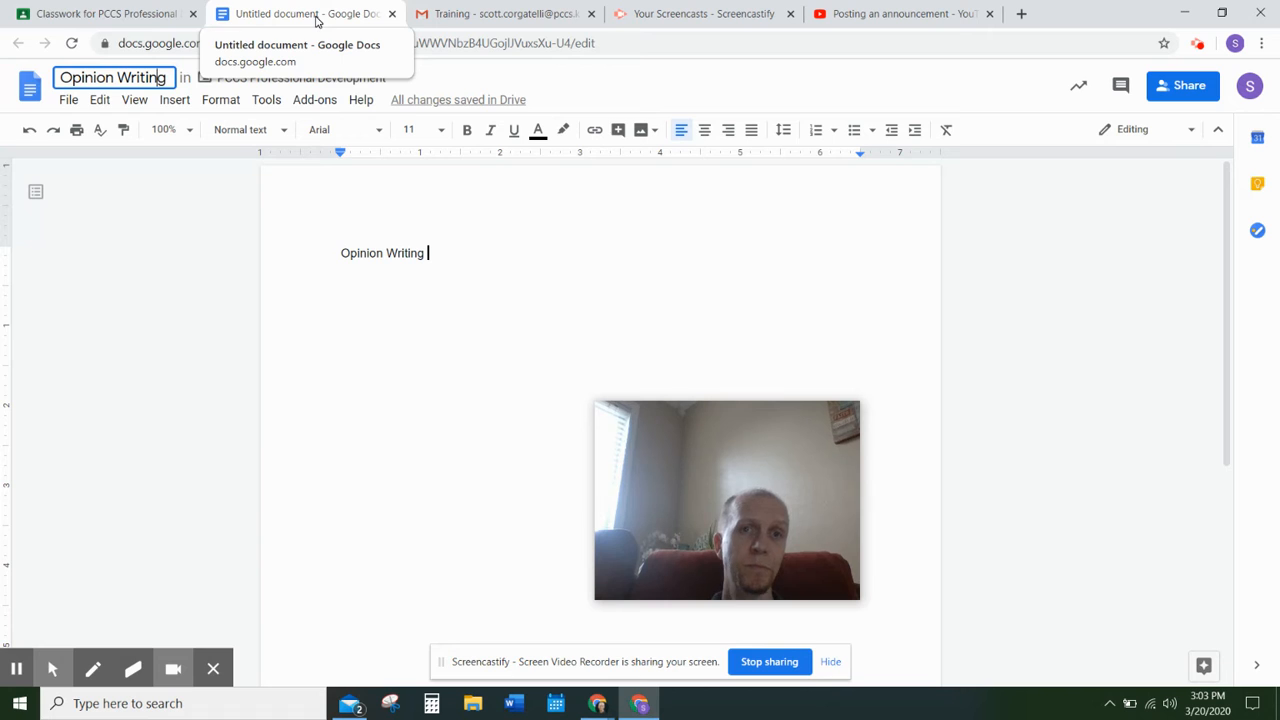
click(134, 14)
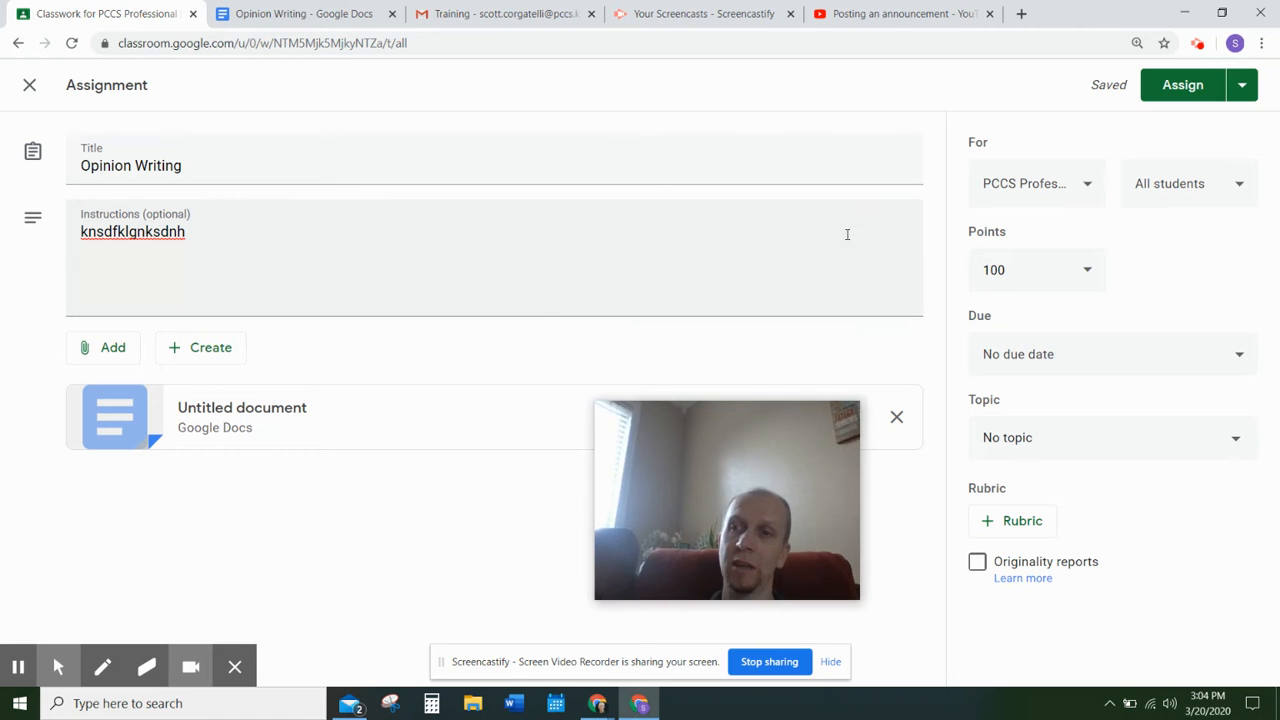
Step: Review the classes, students and topics that can be chosen for the assignment
click(1092, 196)
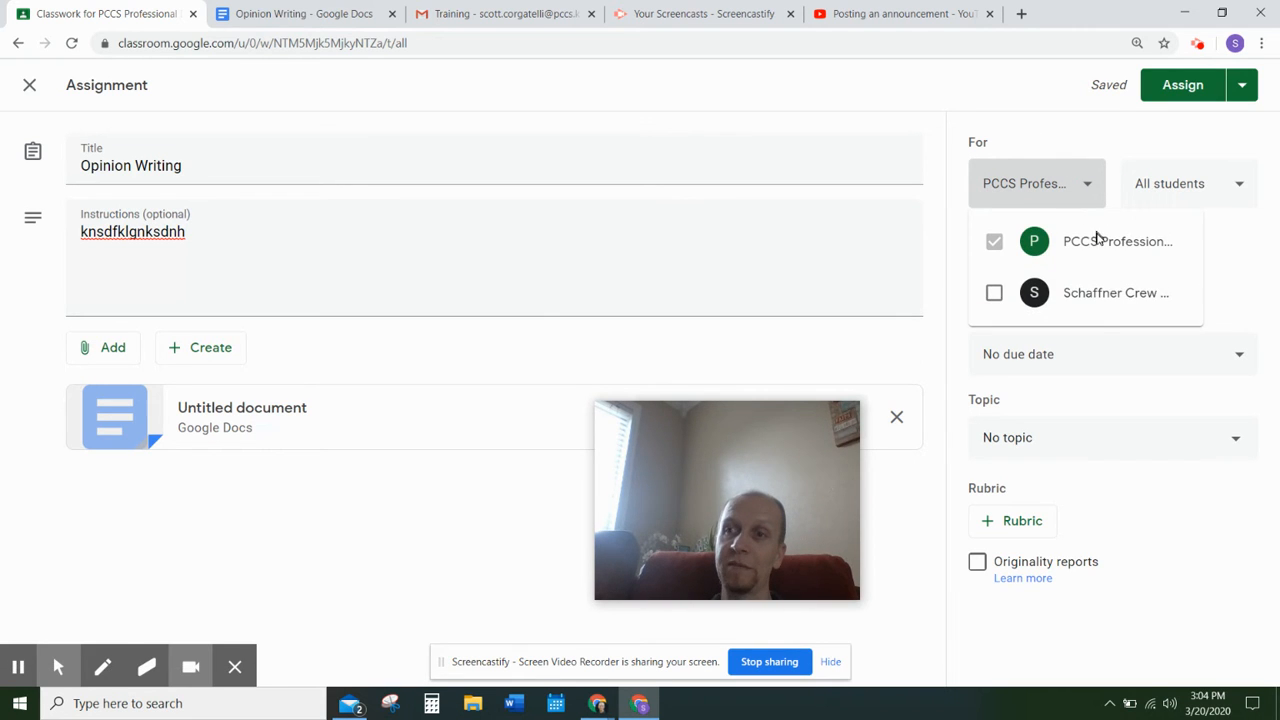
click(1163, 196)
click(1163, 196)
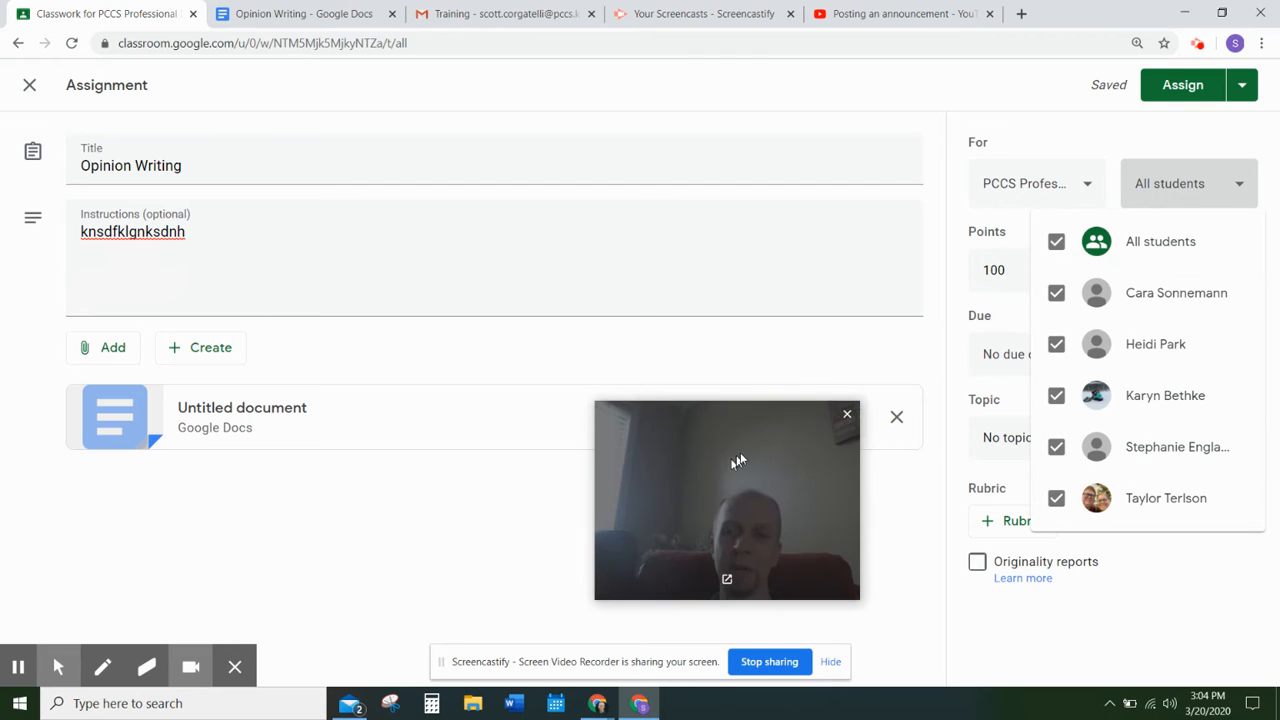
click(480, 534)
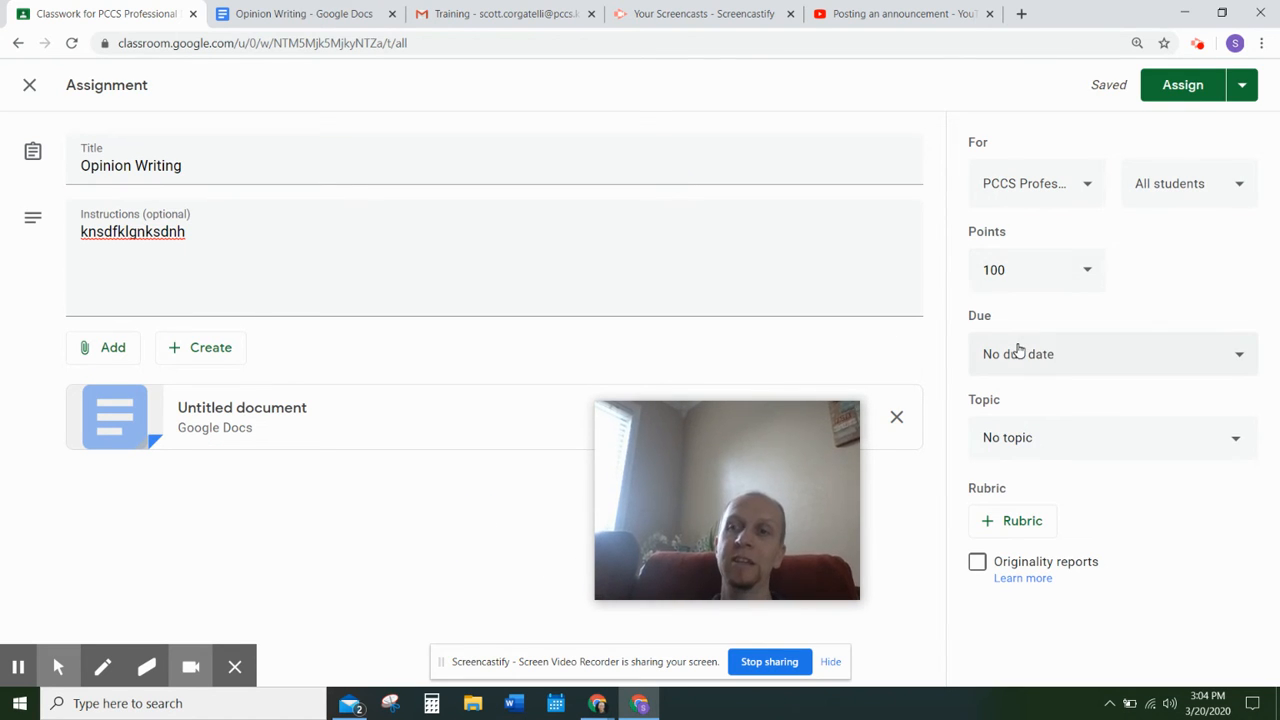
click(1017, 437)
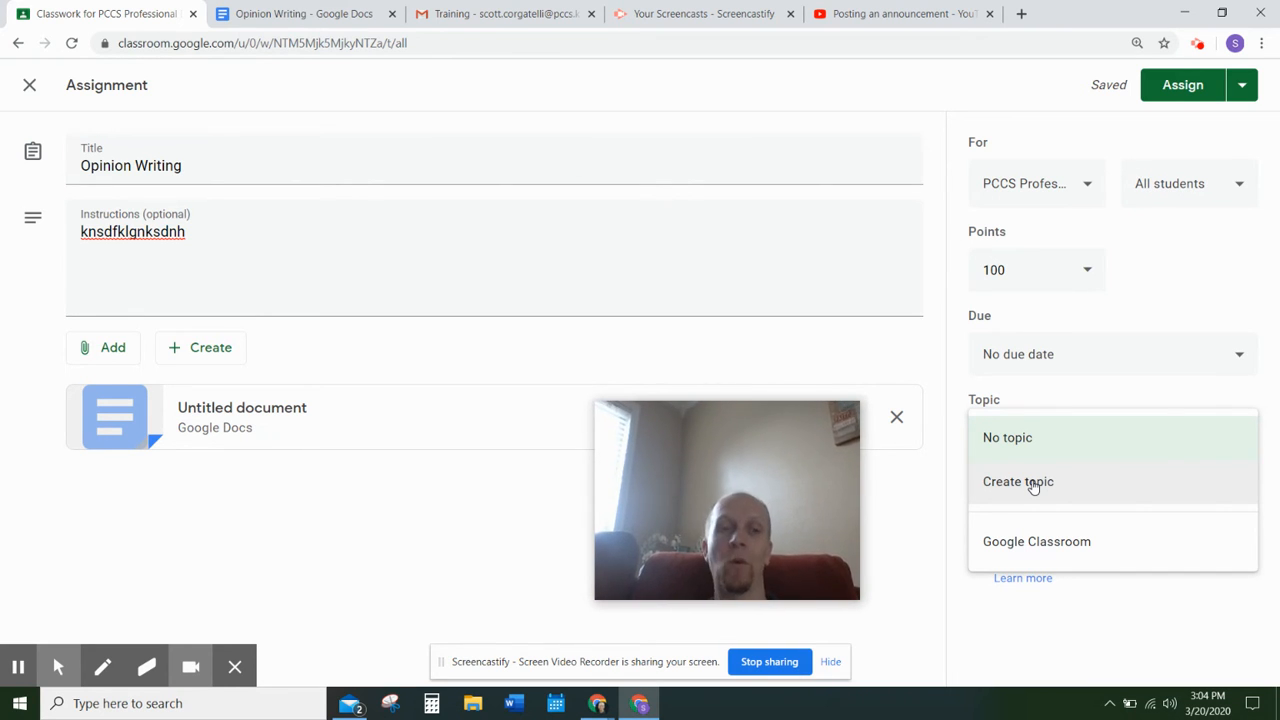
click(340, 362)
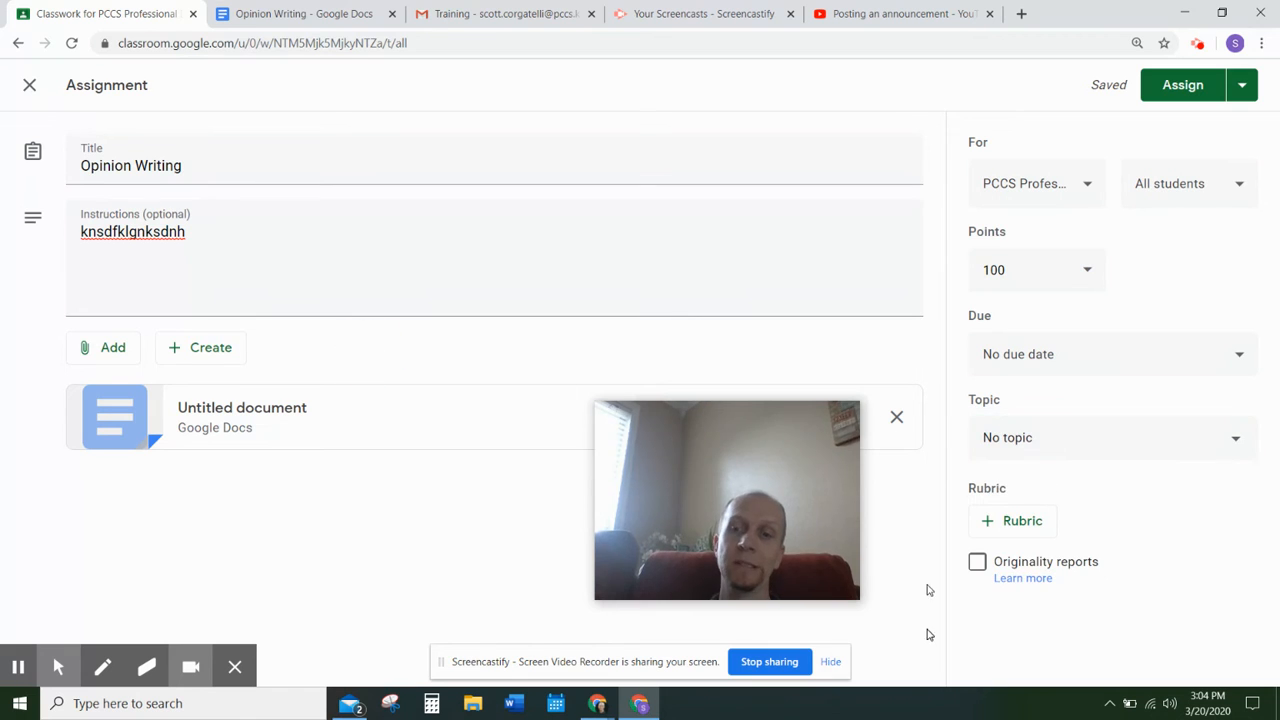
Step: Set the attached document's student access to "Make a copy for each student"
drag(755, 495, 268, 522)
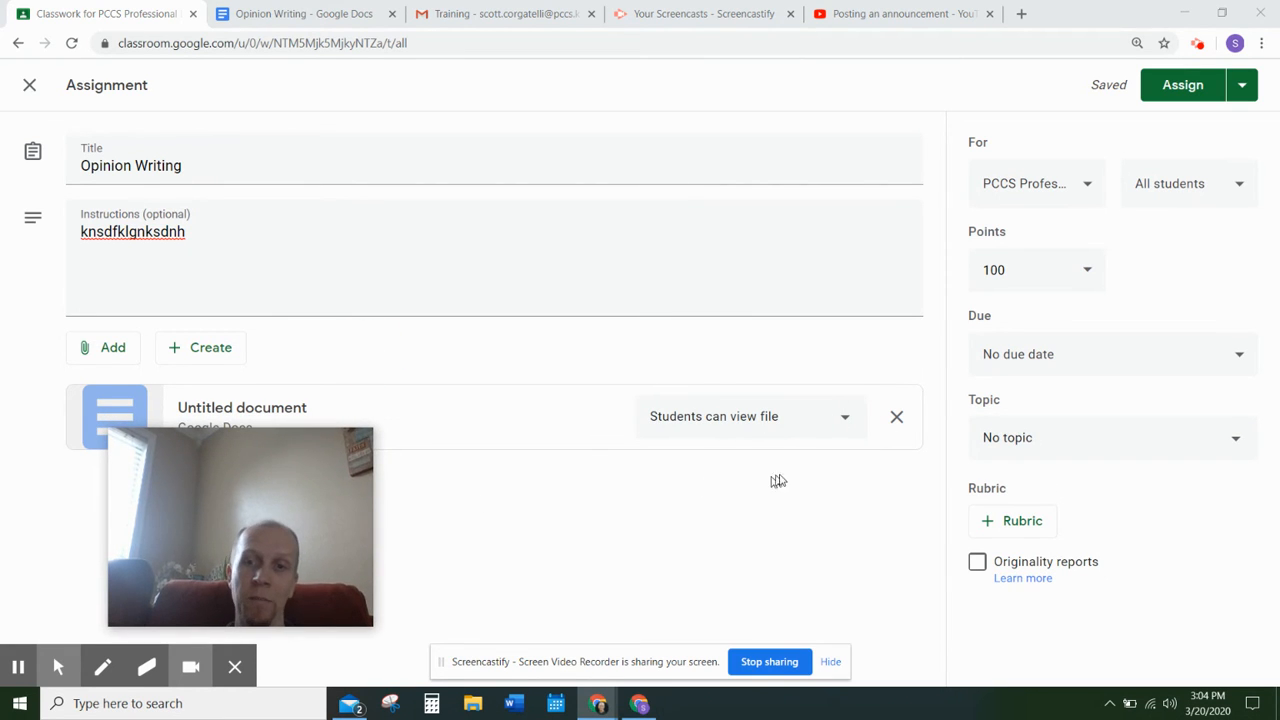
click(849, 418)
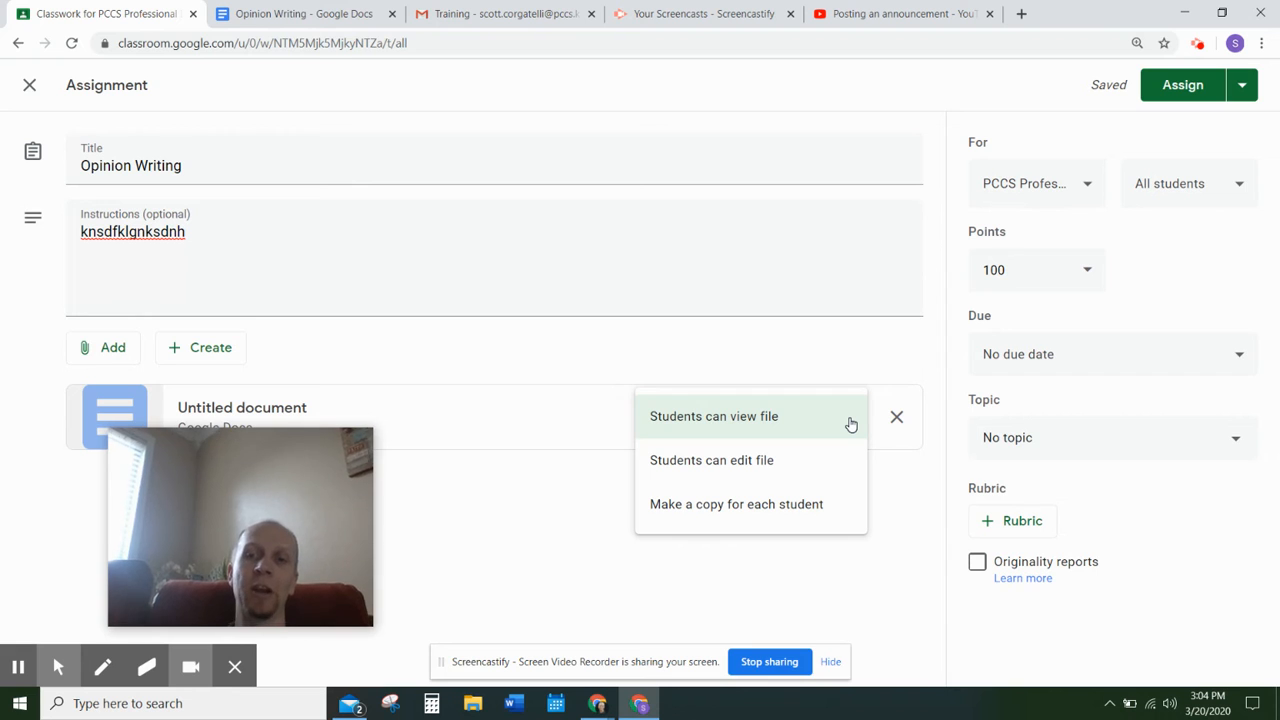
click(835, 508)
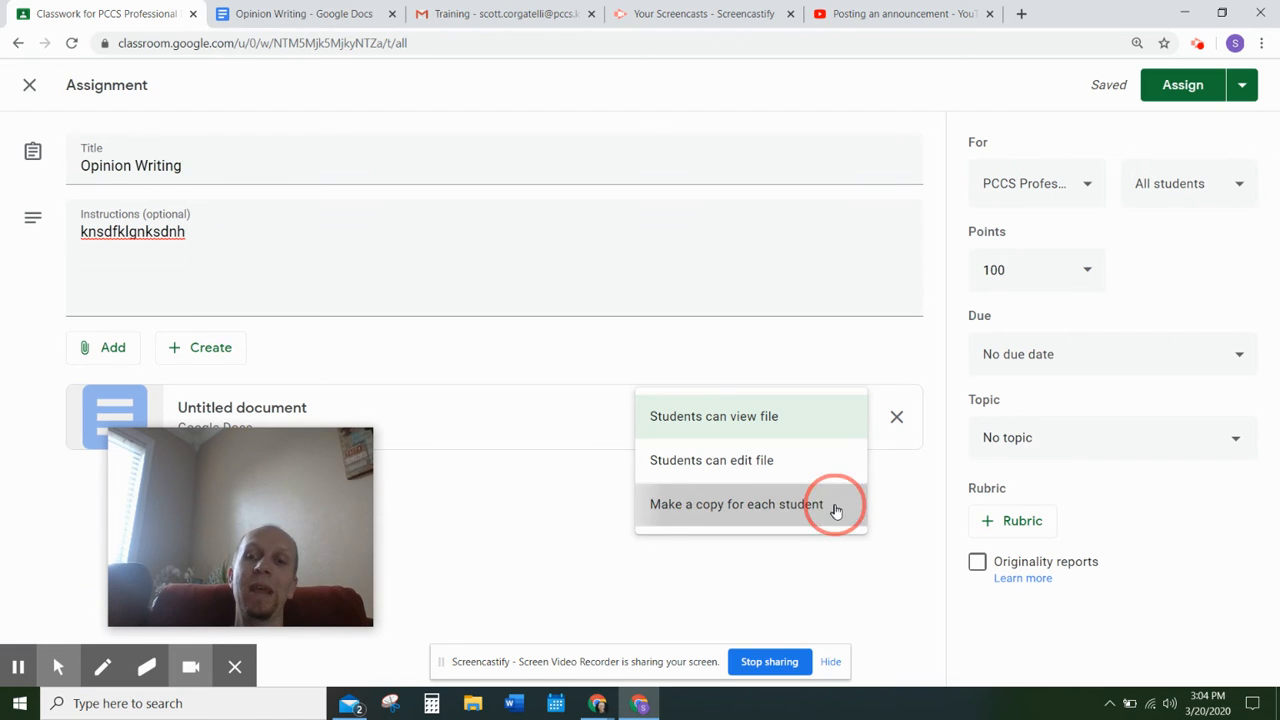
drag(314, 464, 778, 120)
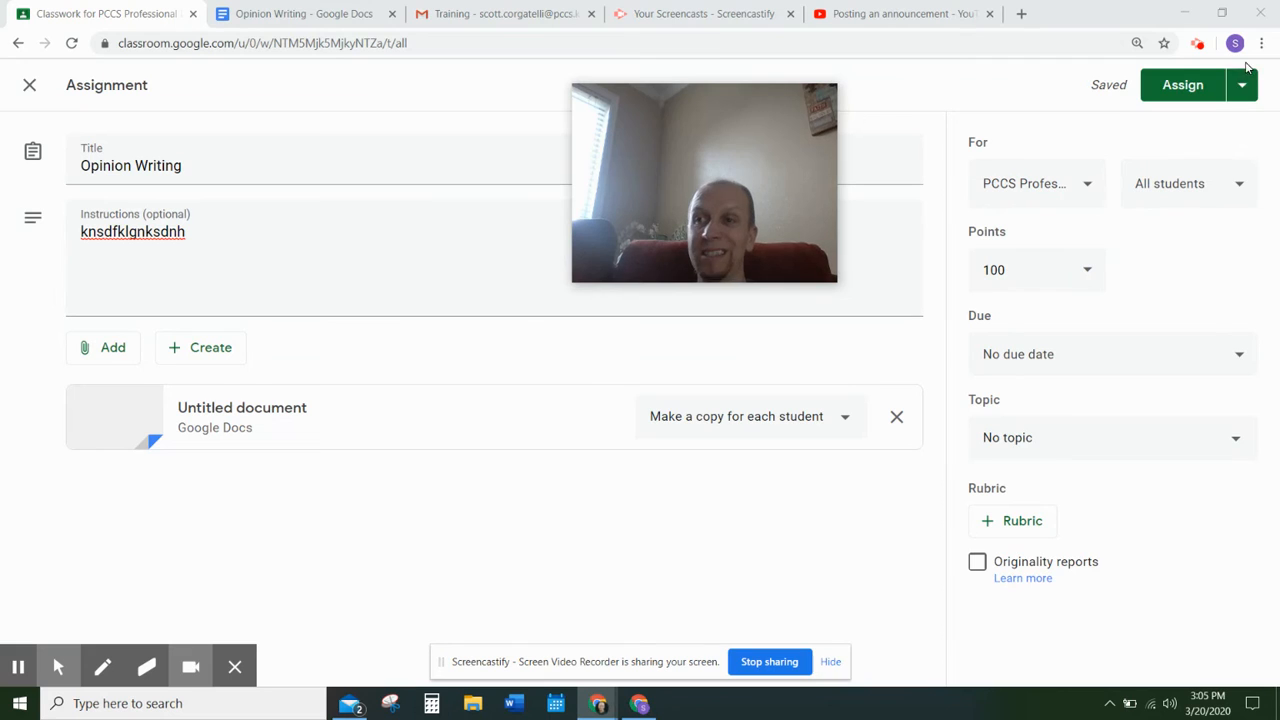
click(1243, 102)
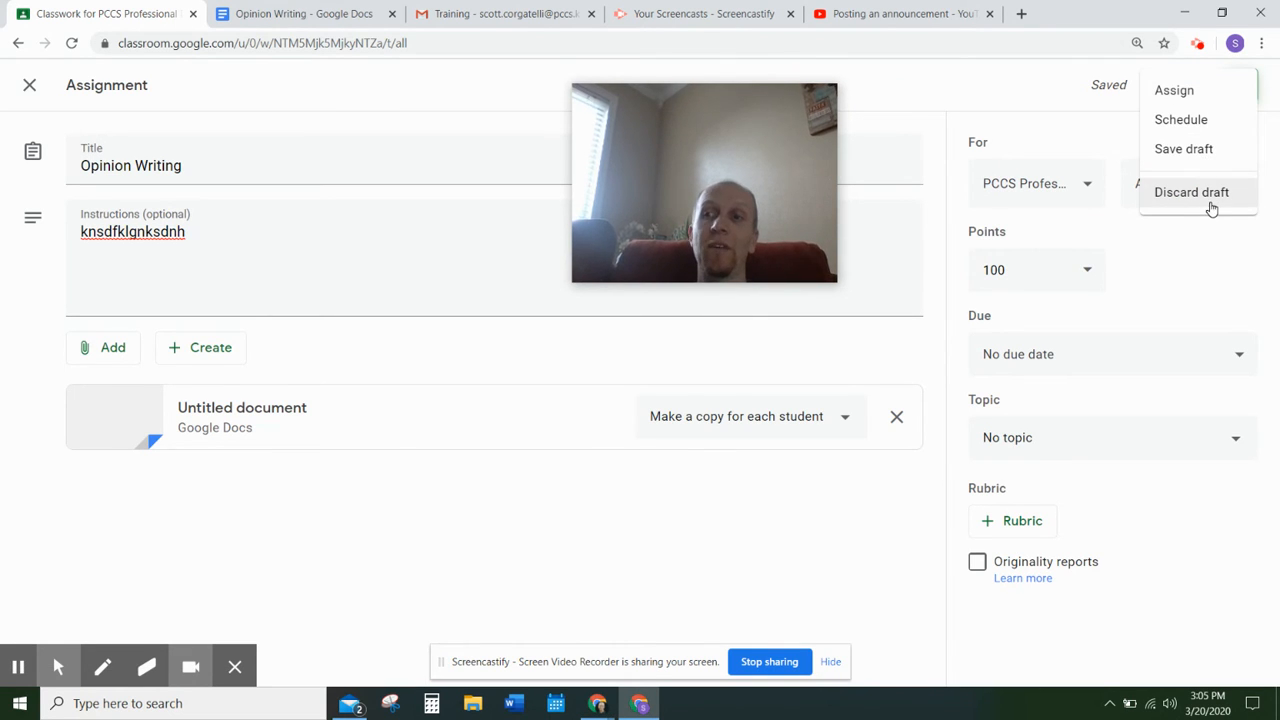
click(1201, 120)
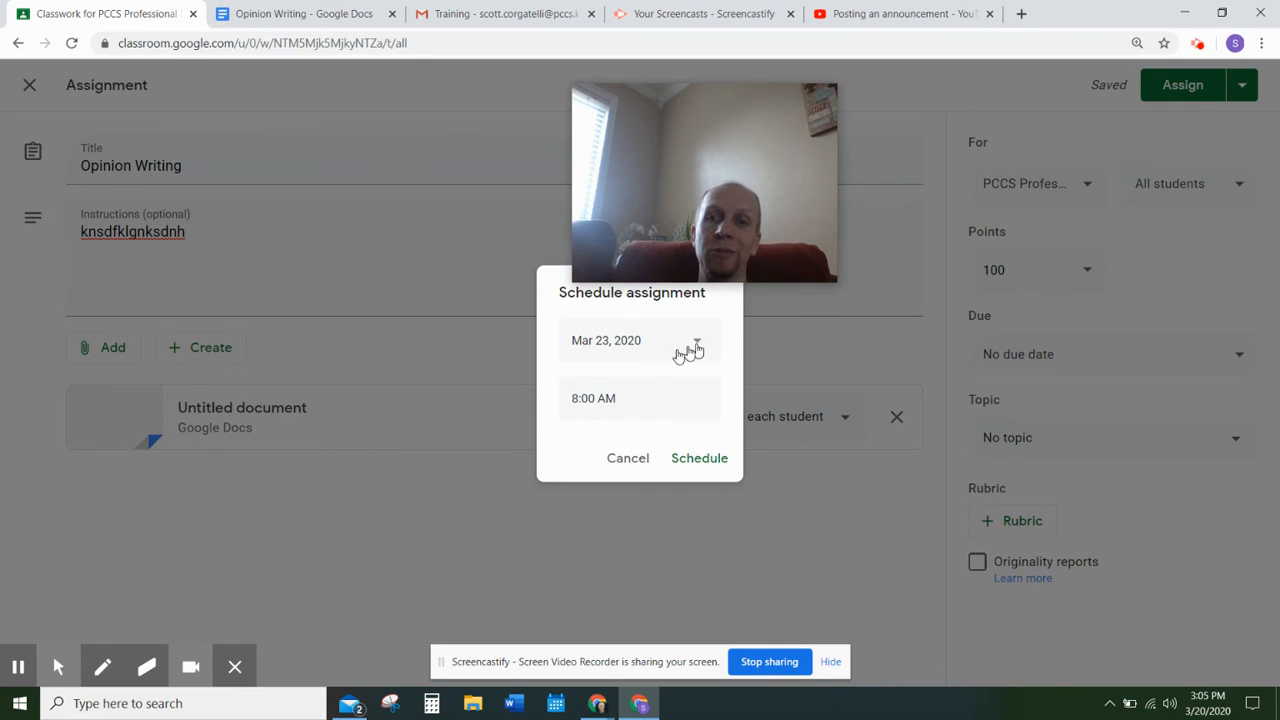
click(662, 358)
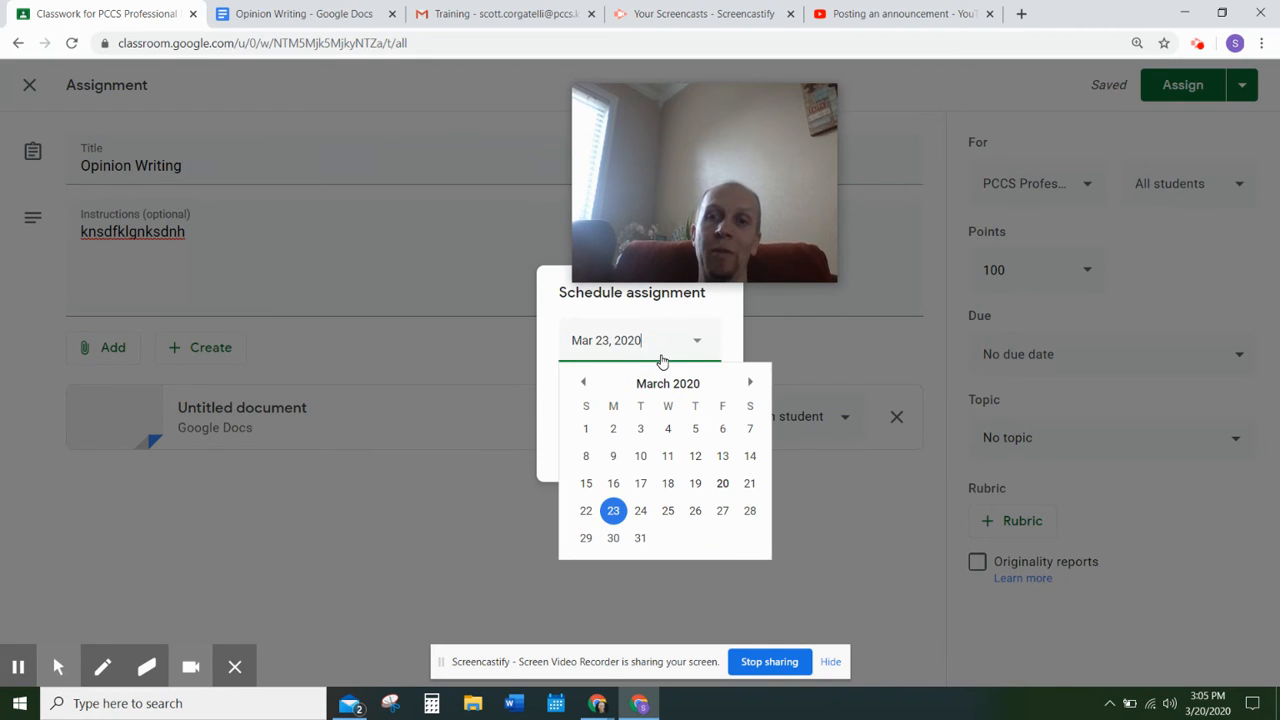
click(619, 542)
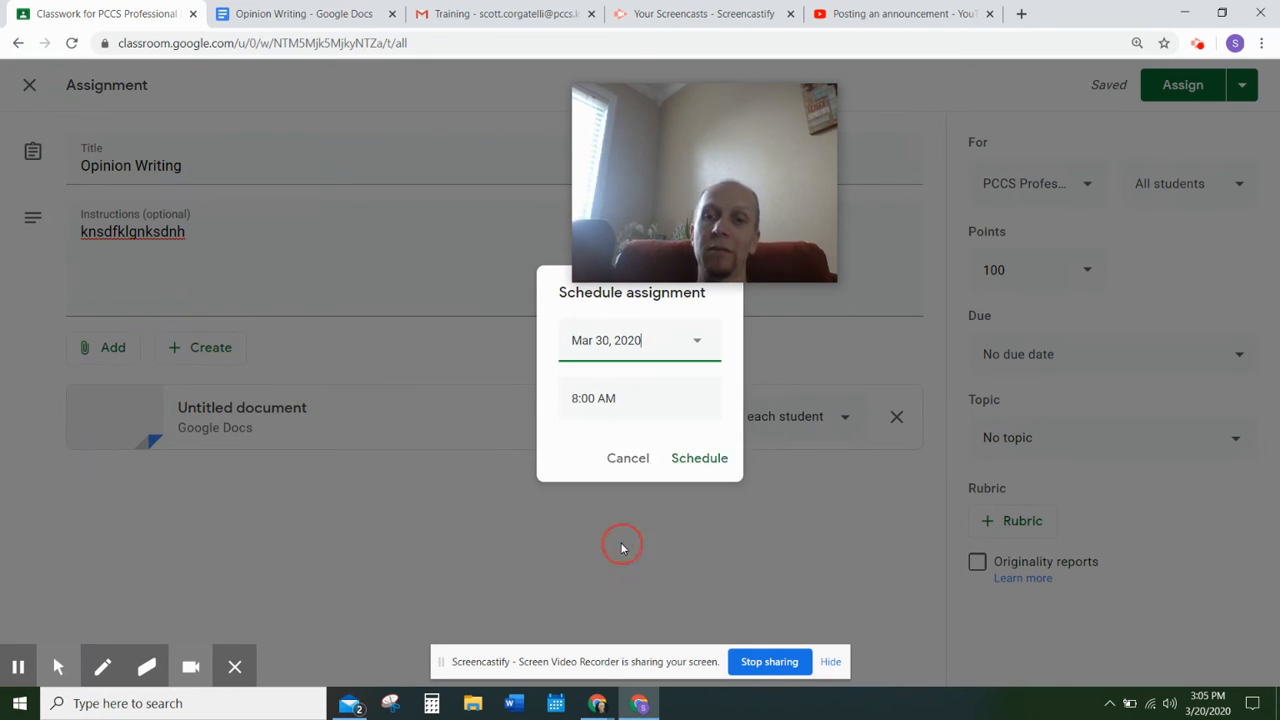
click(630, 462)
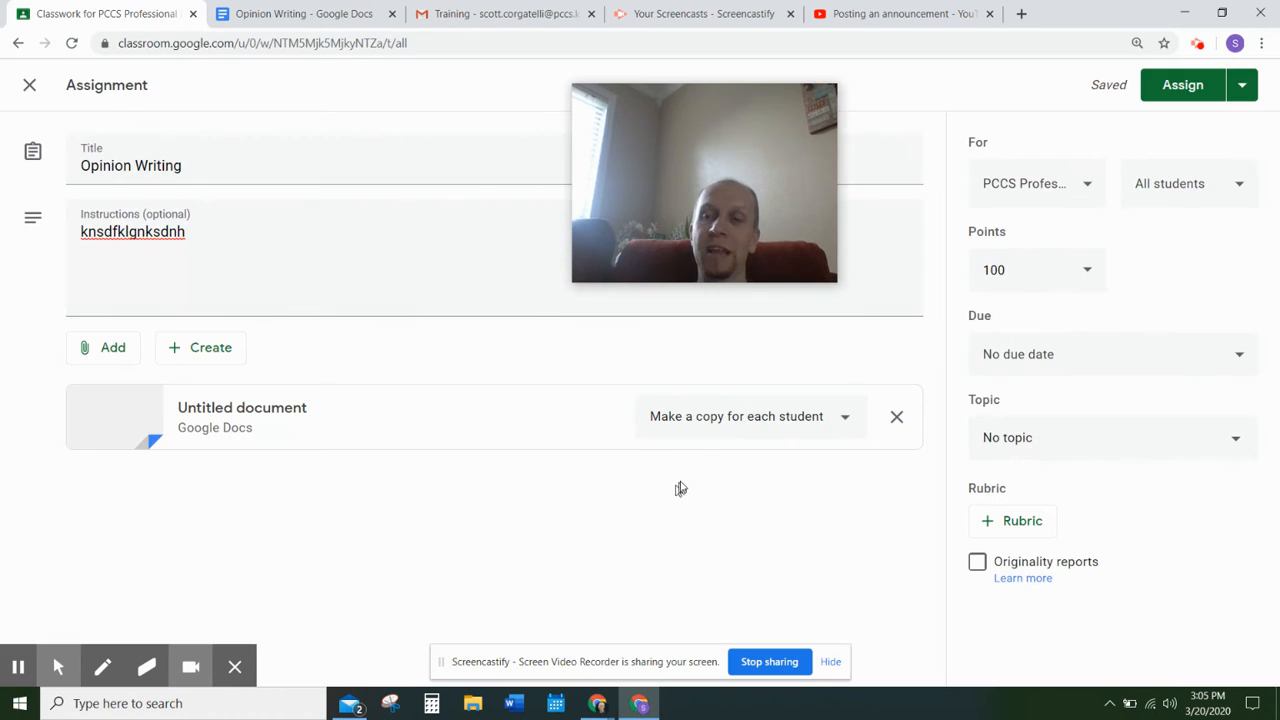
Step: Assign the Opinion Writing assignment immediately and open its student work overview from the assigned count
click(1181, 88)
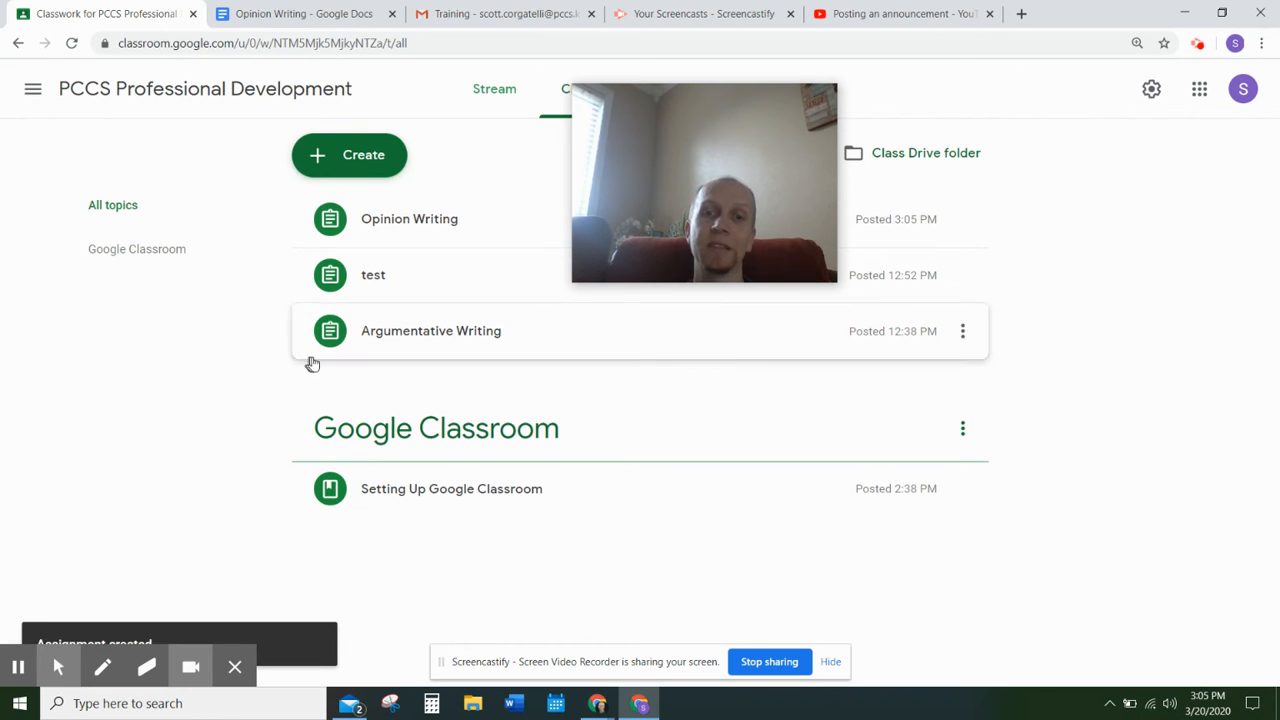
click(404, 233)
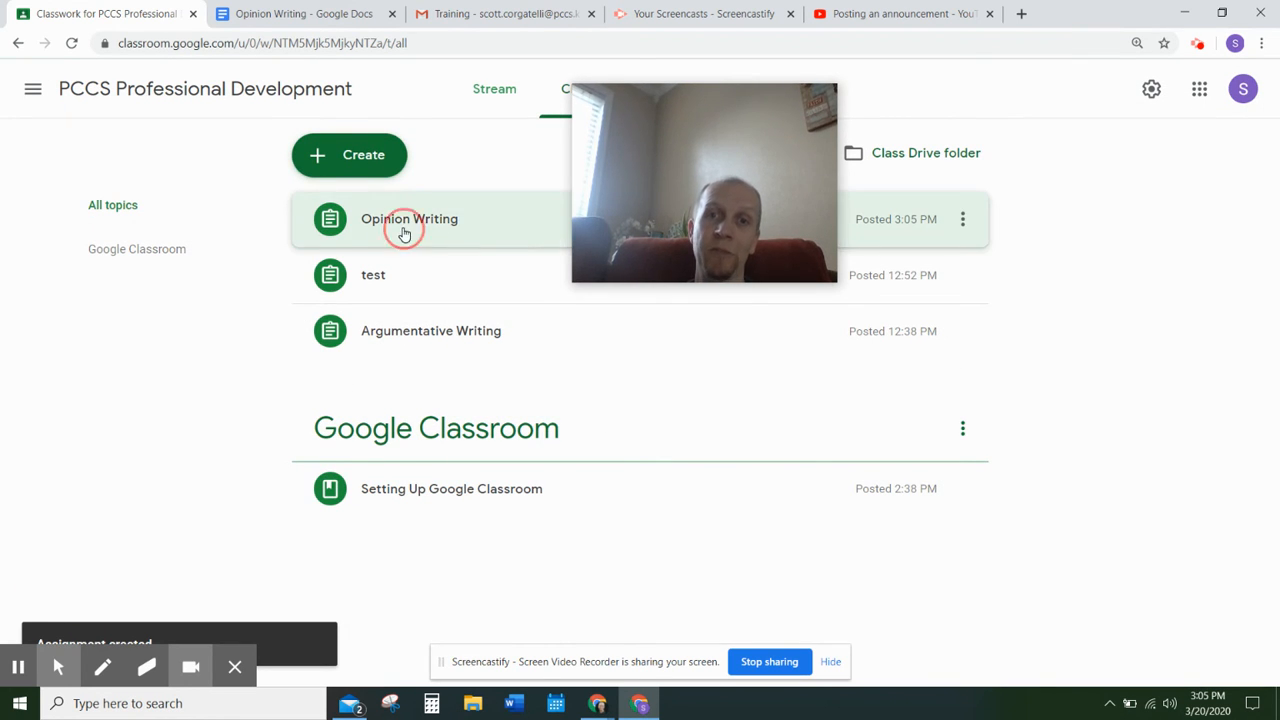
drag(718, 111, 1082, 115)
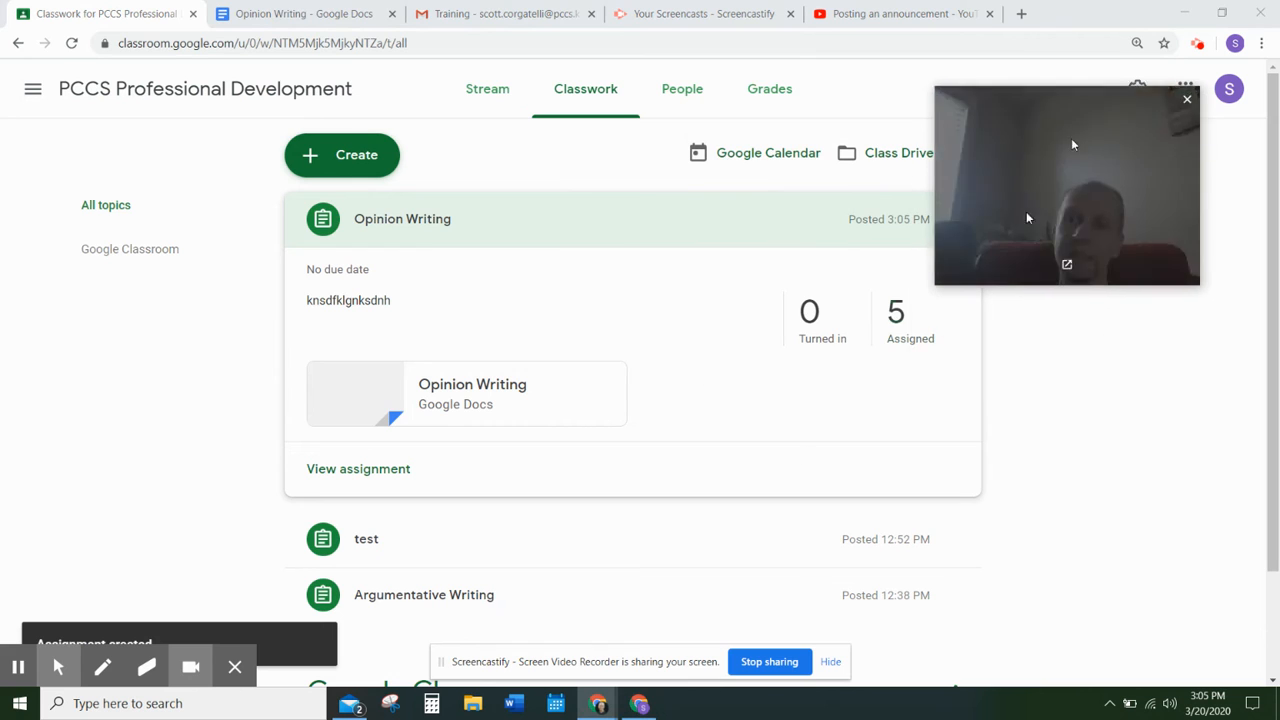
click(916, 333)
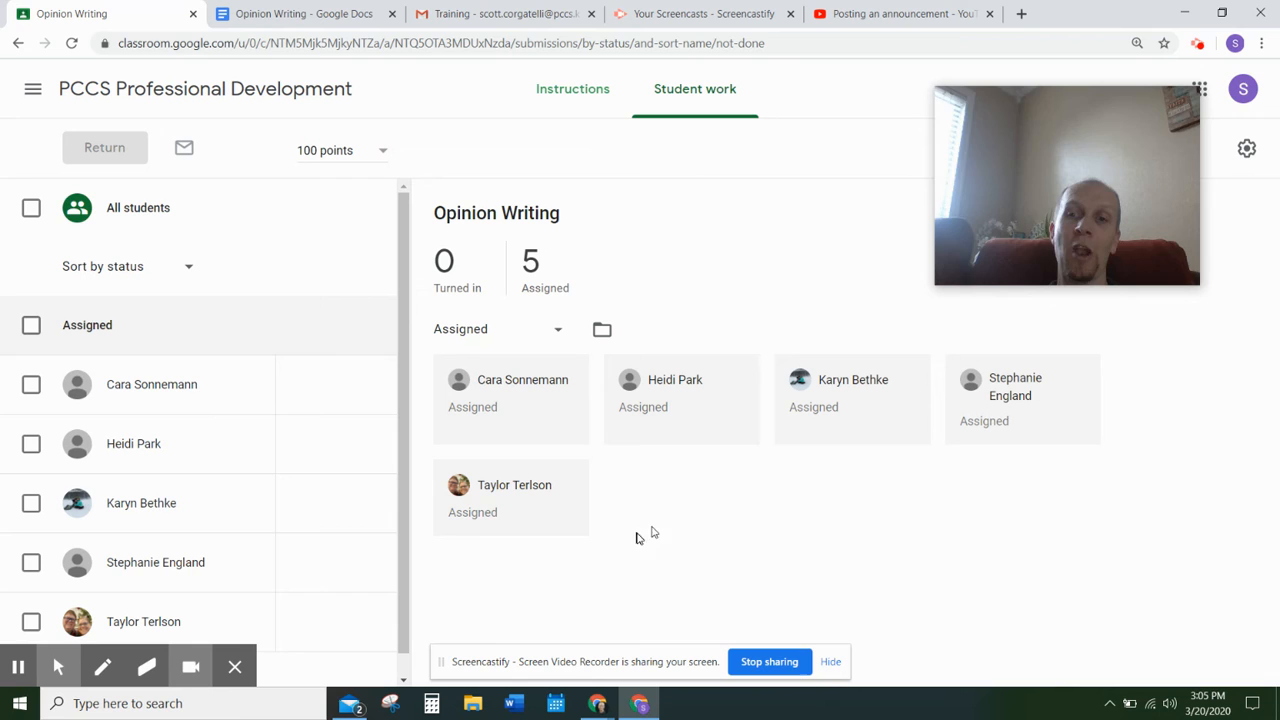
Step: Return to the PCCS Professional Development class and open its Classwork page
click(31, 91)
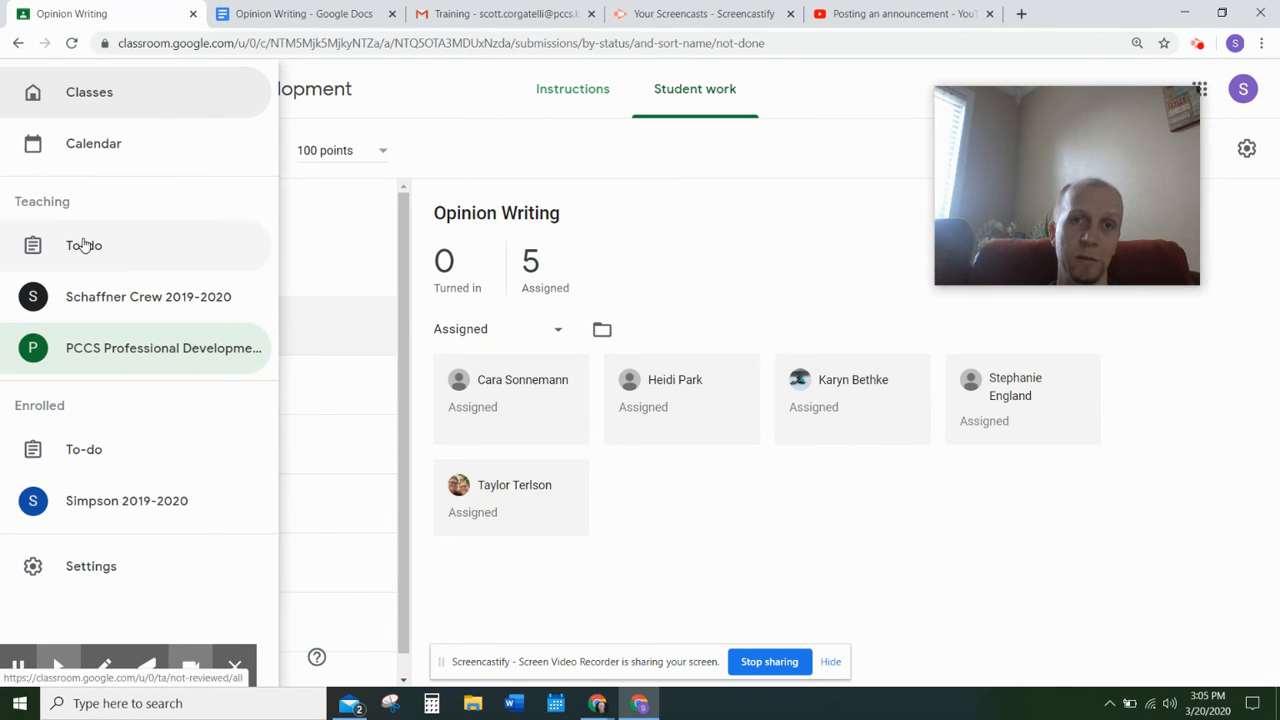
click(94, 352)
click(600, 100)
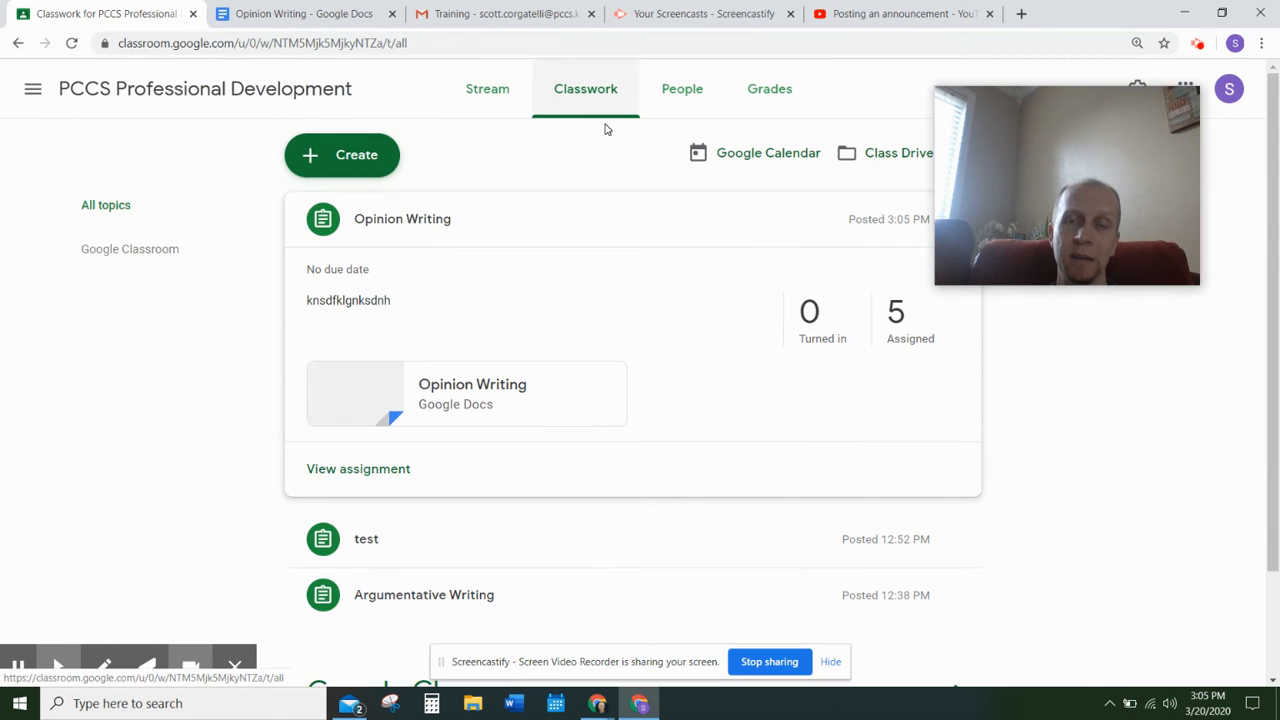
Step: Check the student work of the "test" assignment from its assigned count and go back to the Classwork page
scroll(488, 474, down, 1)
scroll(488, 474, down, 1)
click(500, 414)
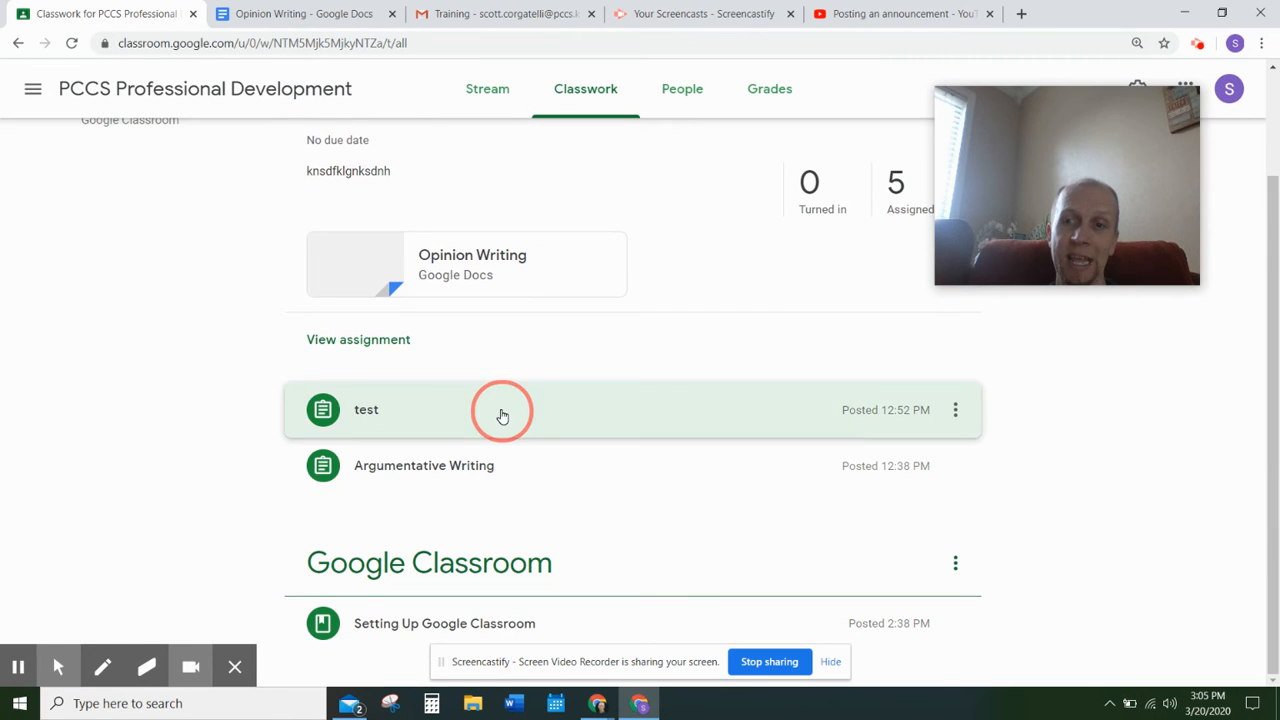
click(893, 320)
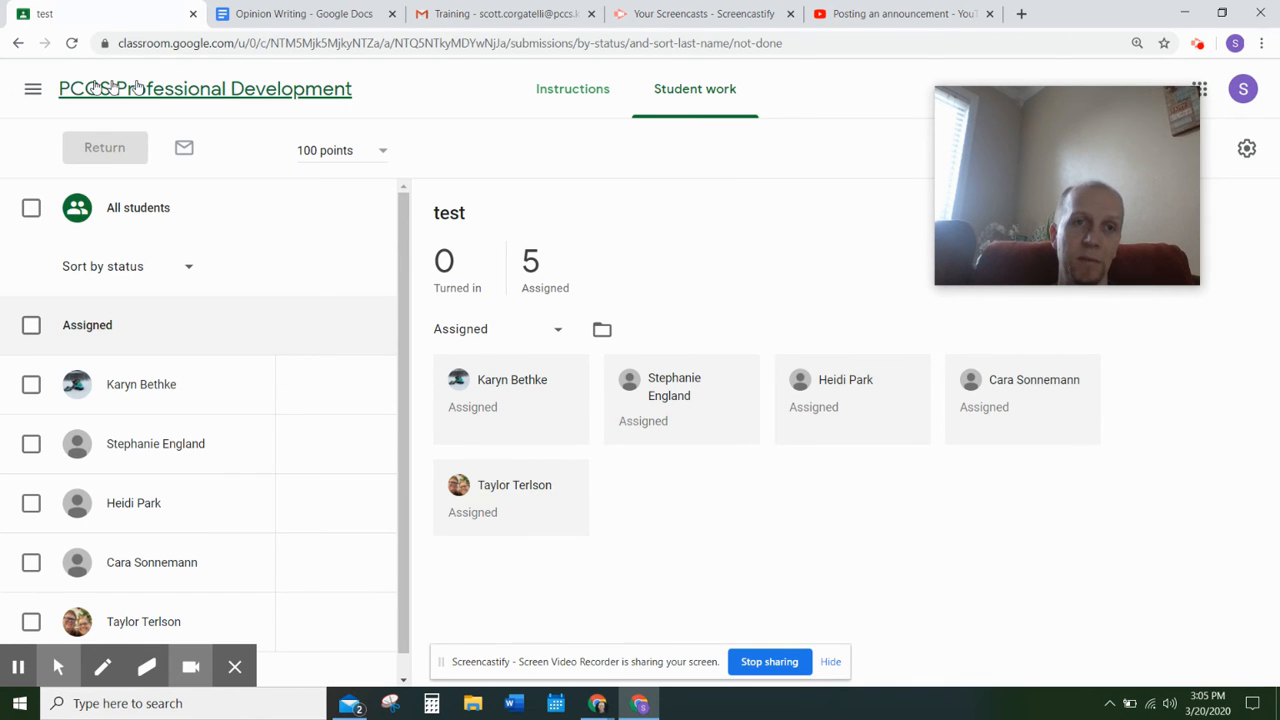
click(18, 43)
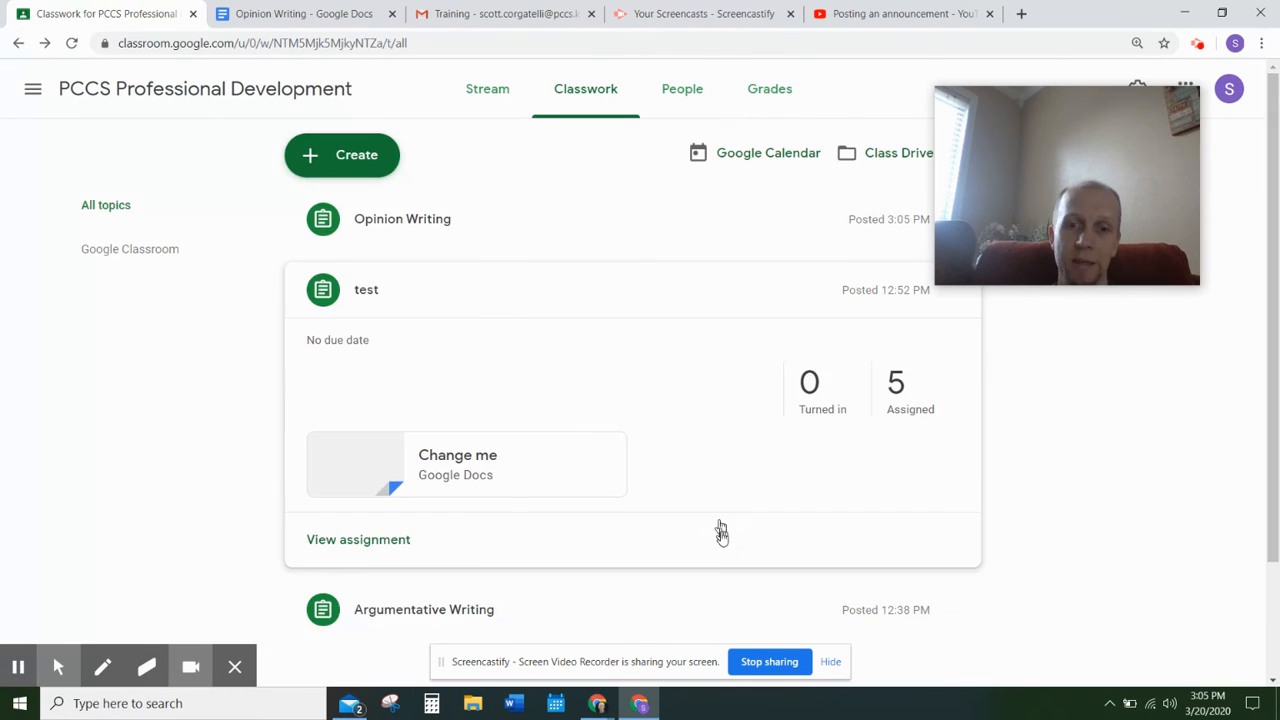
Step: Open the turned-in work of the Argumentative Writing assignment and bring up the submitted student document for grading
scroll(713, 459, down, 2)
click(710, 462)
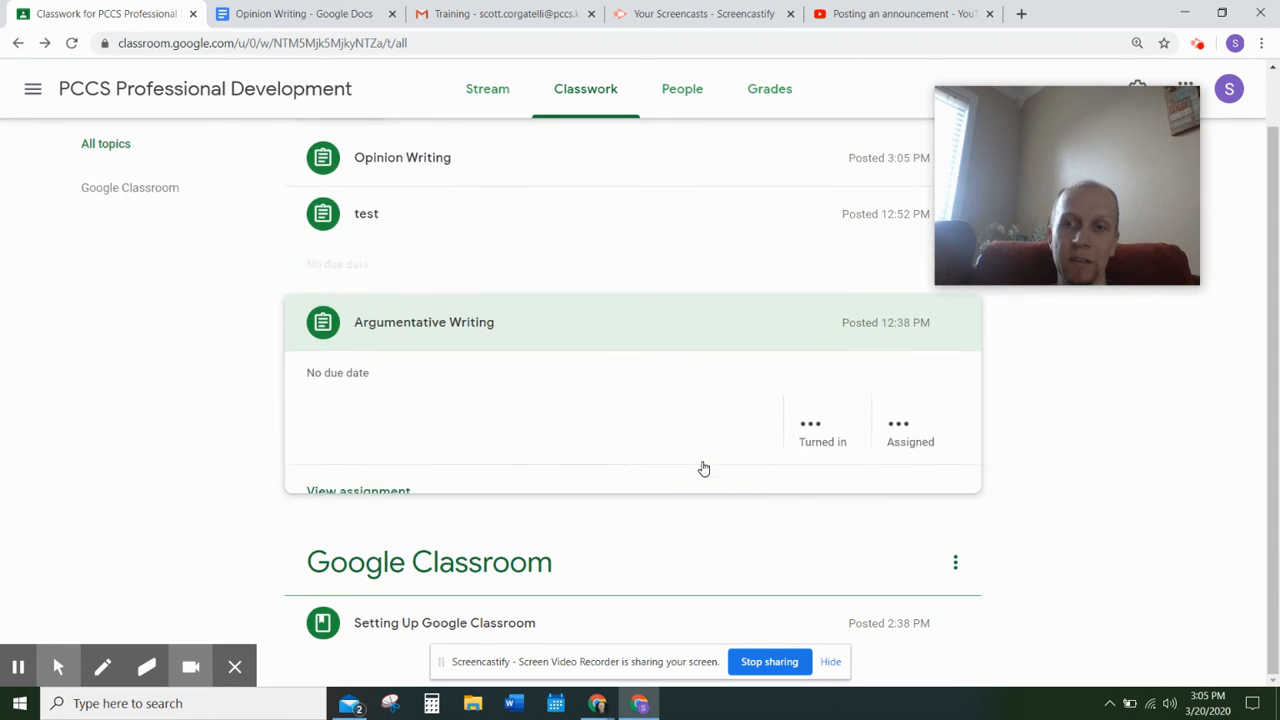
click(820, 320)
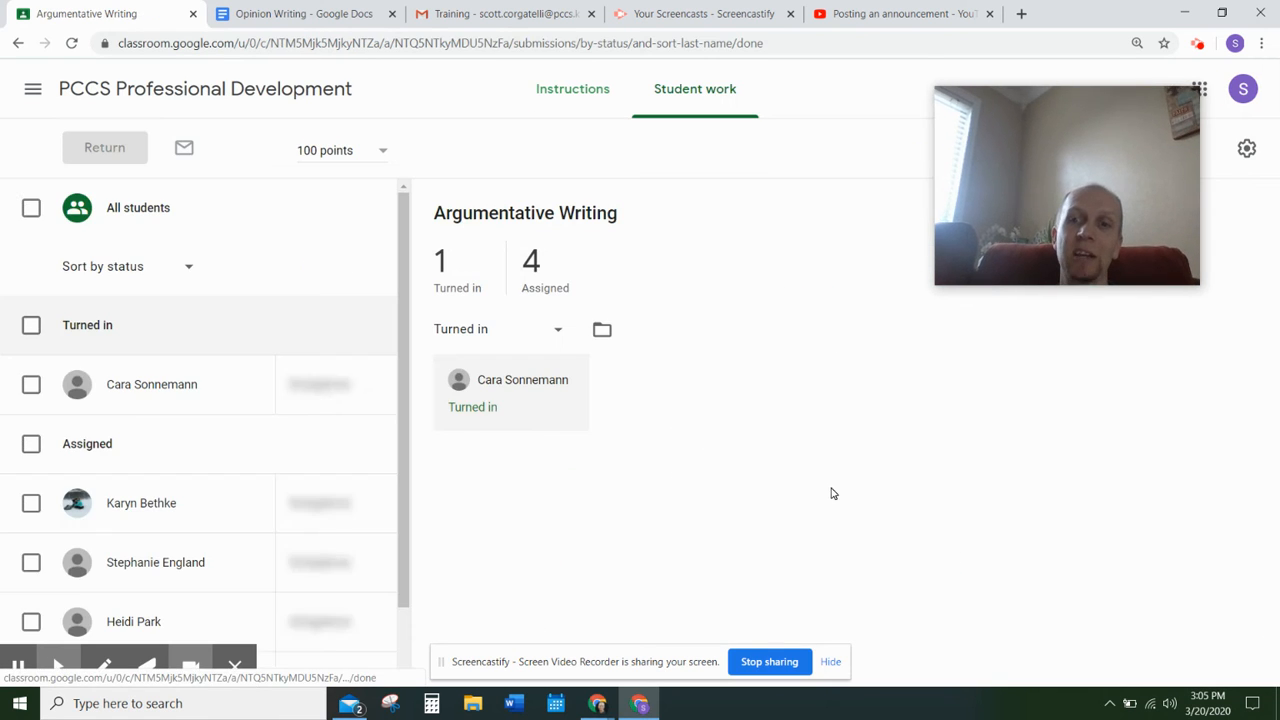
click(527, 450)
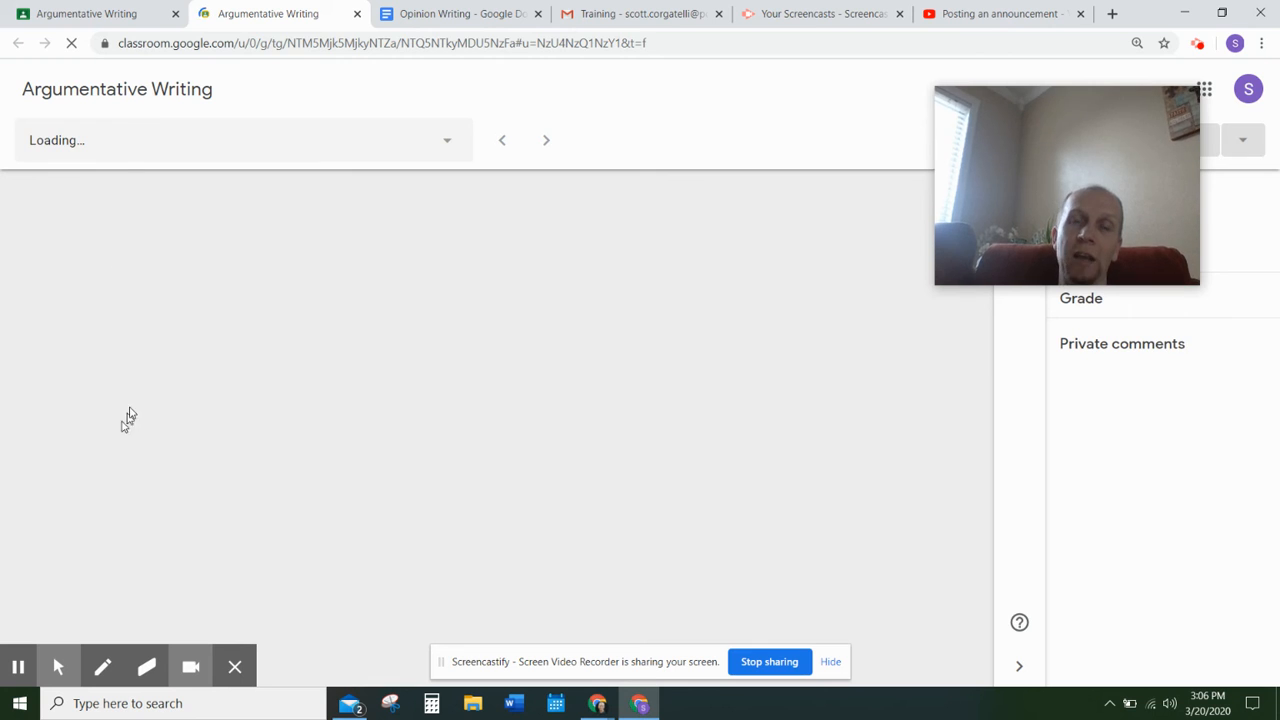
click(87, 18)
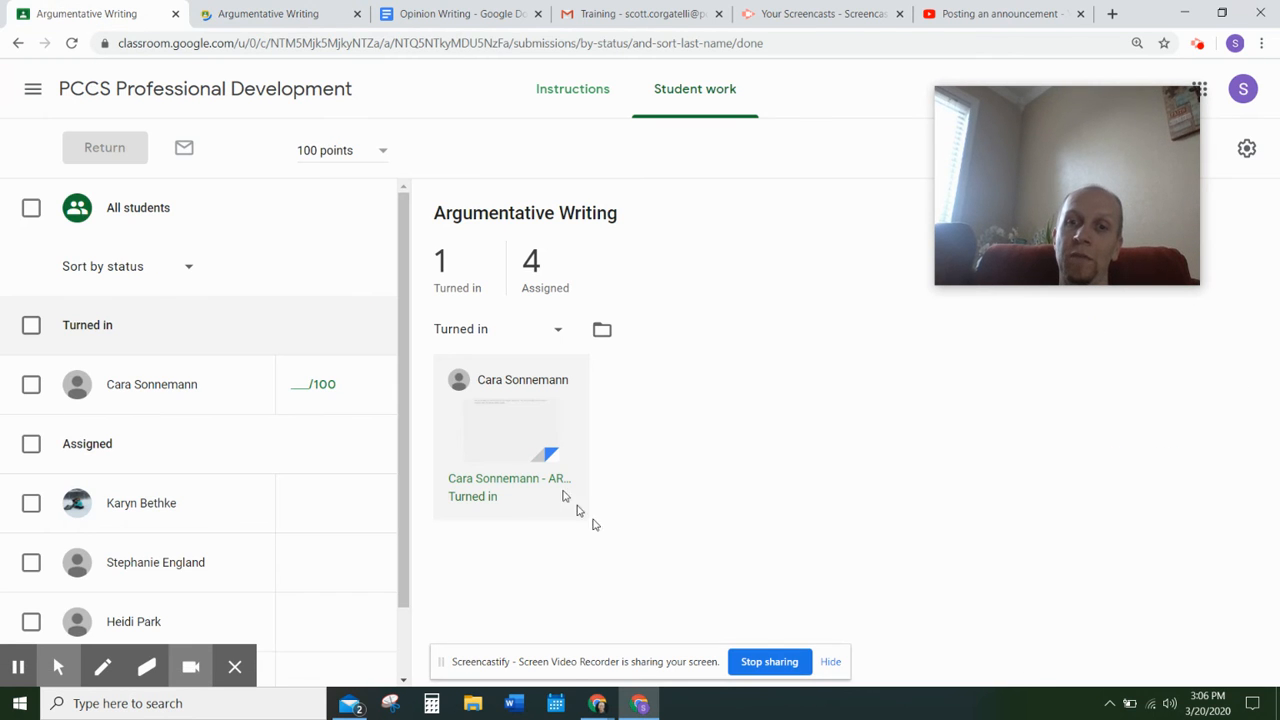
click(215, 12)
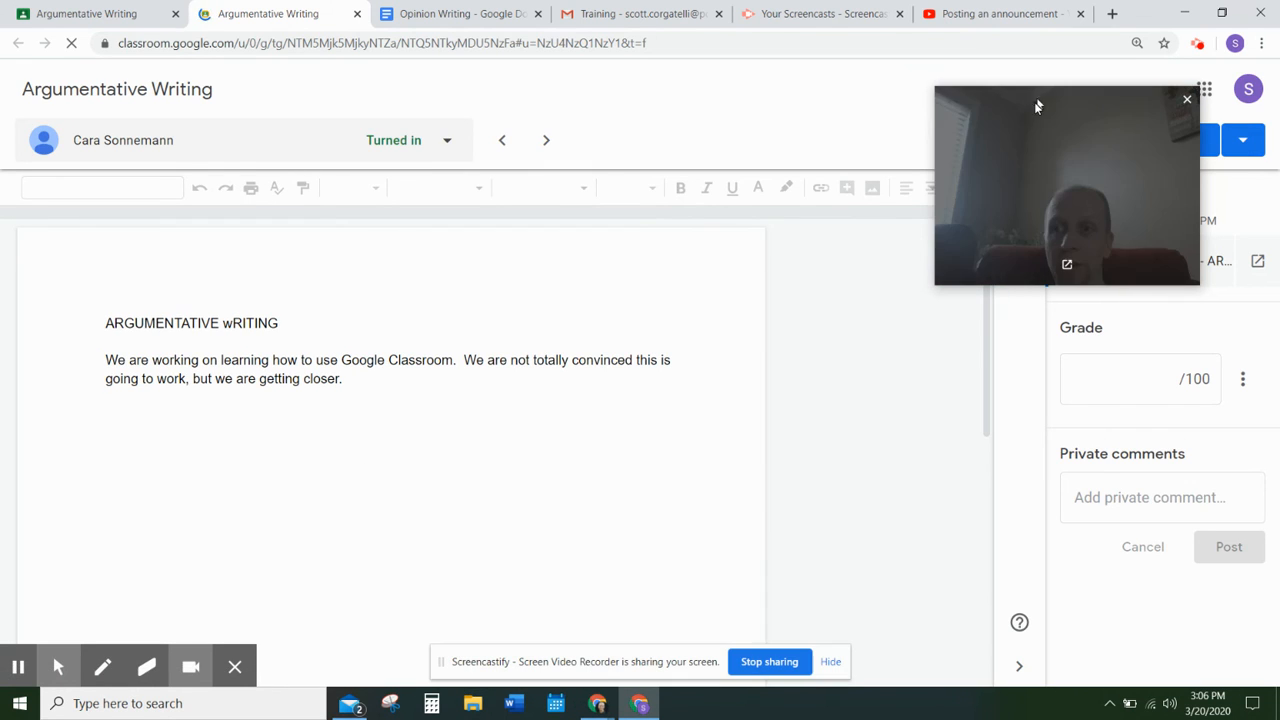
Step: Review the option for changing the total points and the private comment field for the submission
drag(1051, 126, 515, 372)
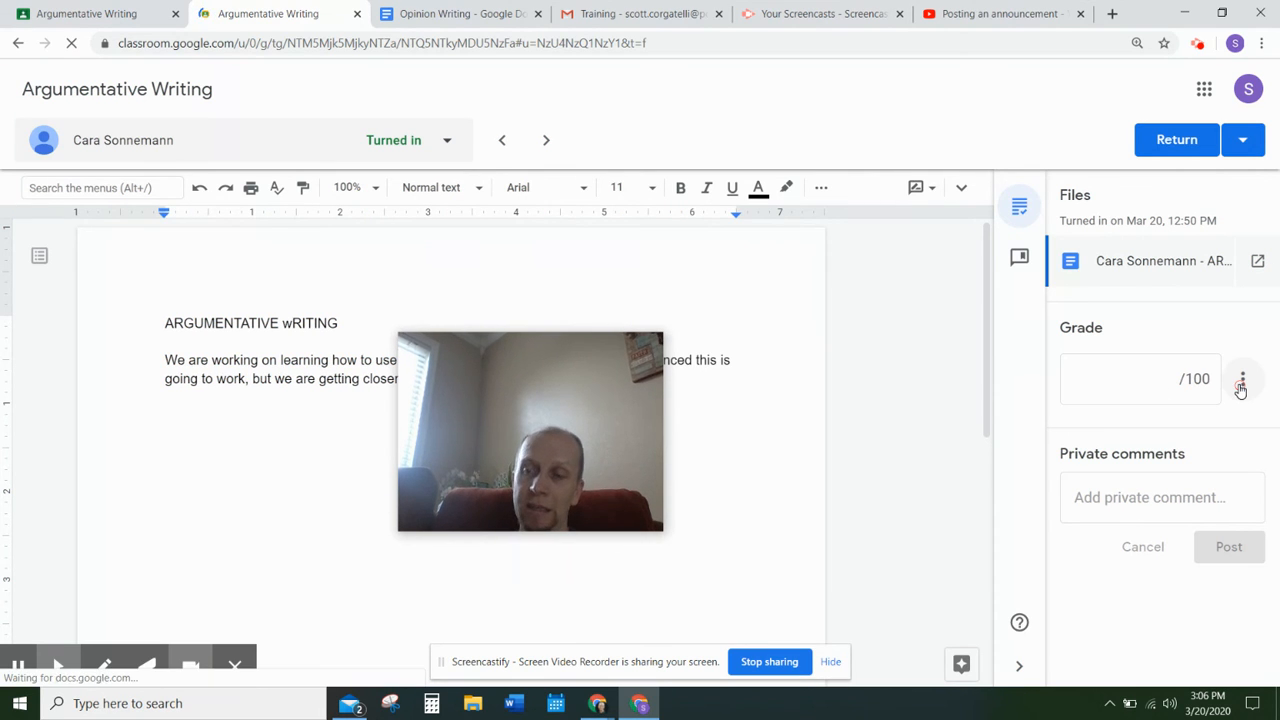
click(1241, 385)
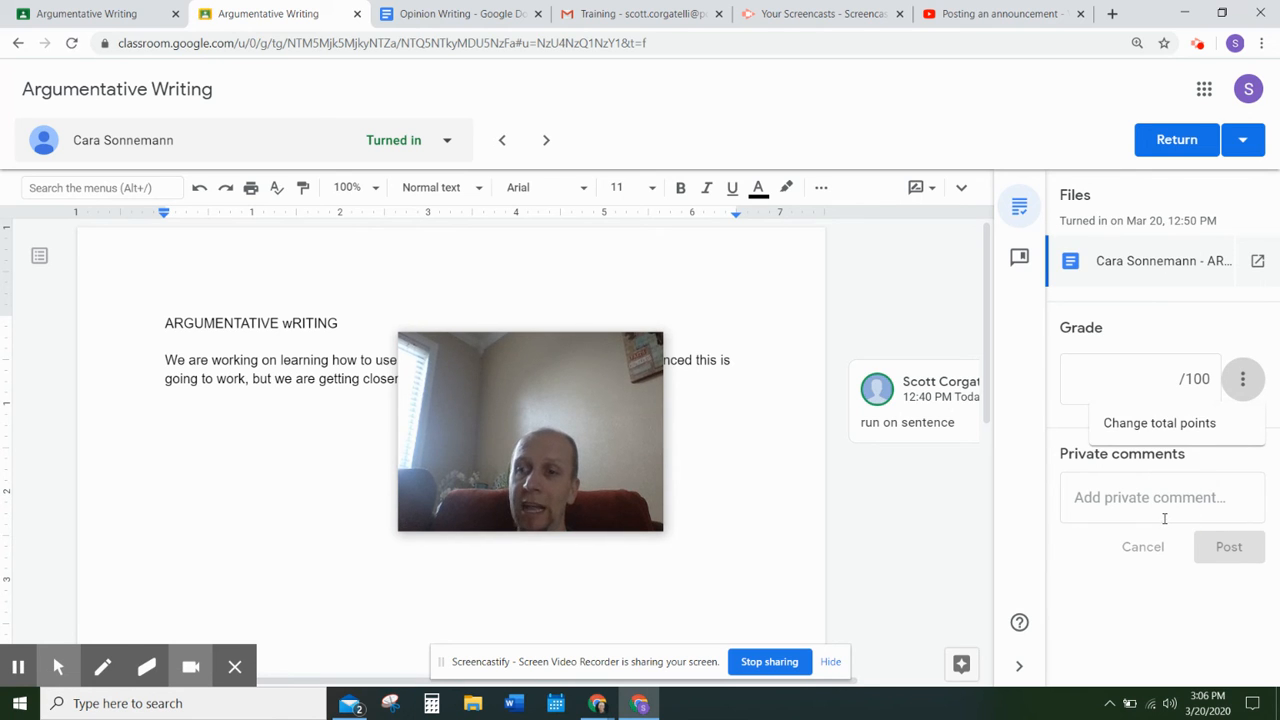
click(1088, 516)
click(1088, 517)
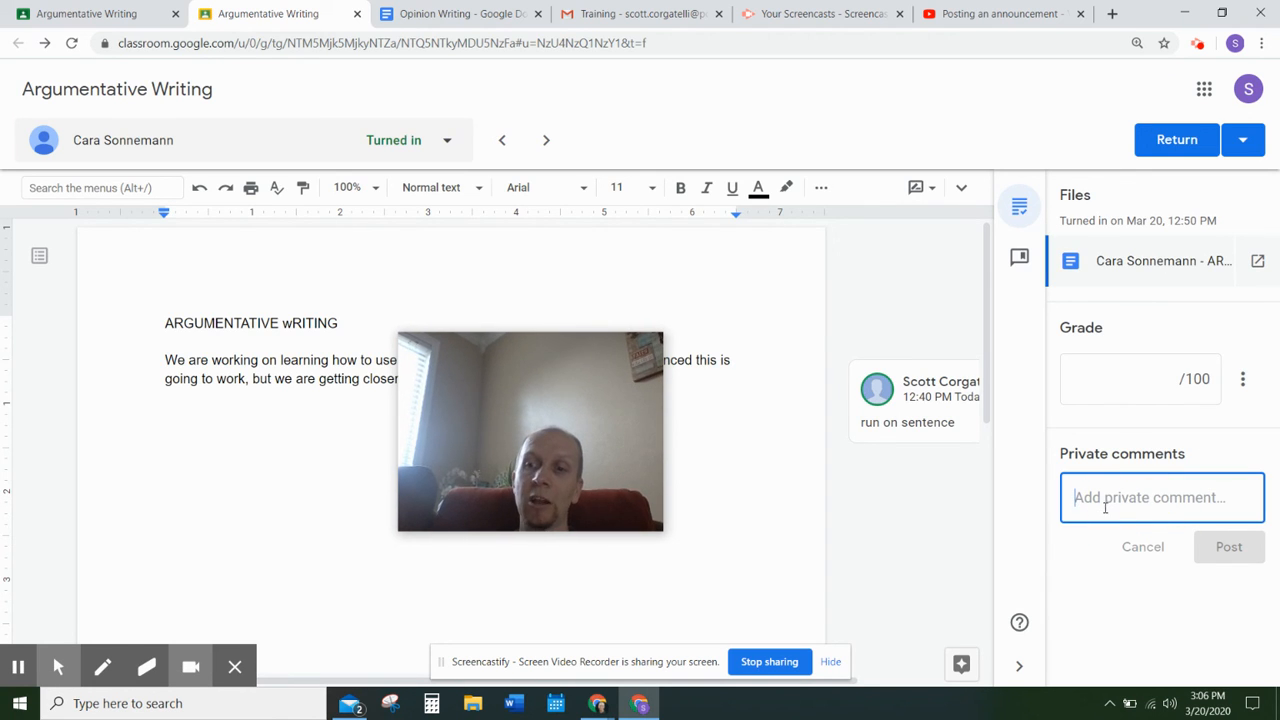
drag(536, 465, 141, 501)
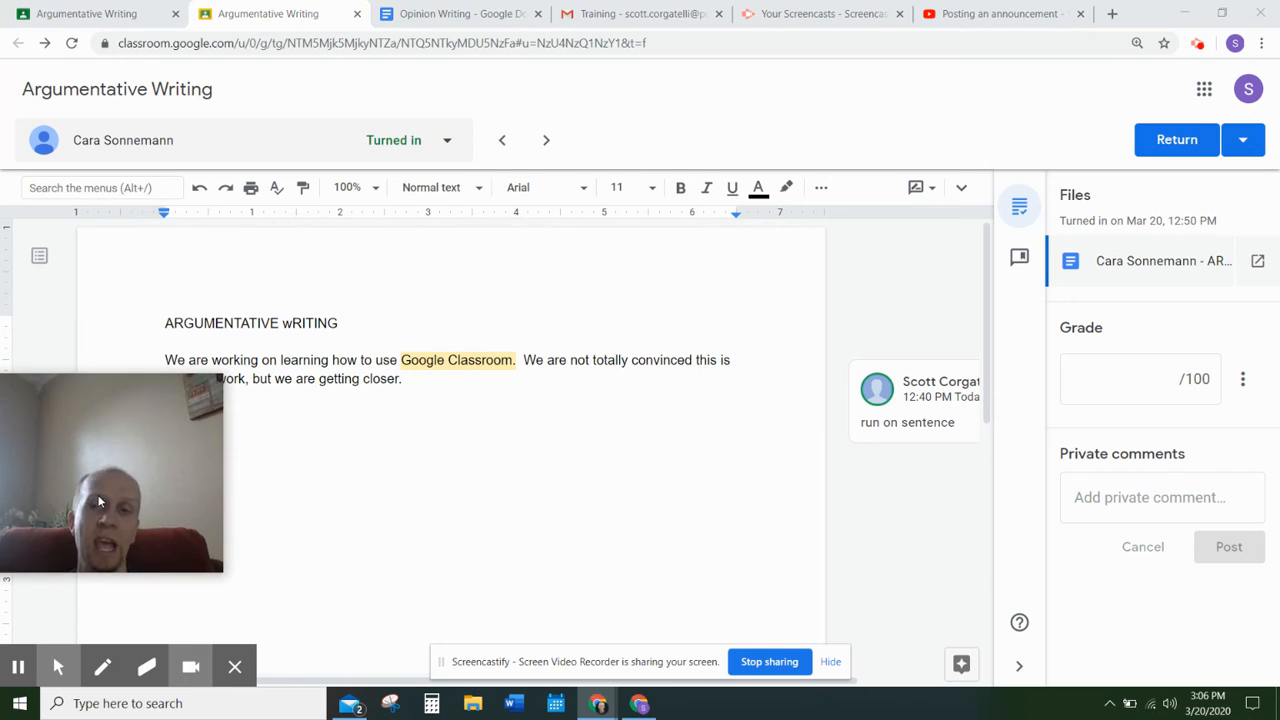
Step: Look at the existing comment on "Google Classroom" and the extra formatting and editing mode options, and show the document's full menus
click(446, 362)
click(821, 188)
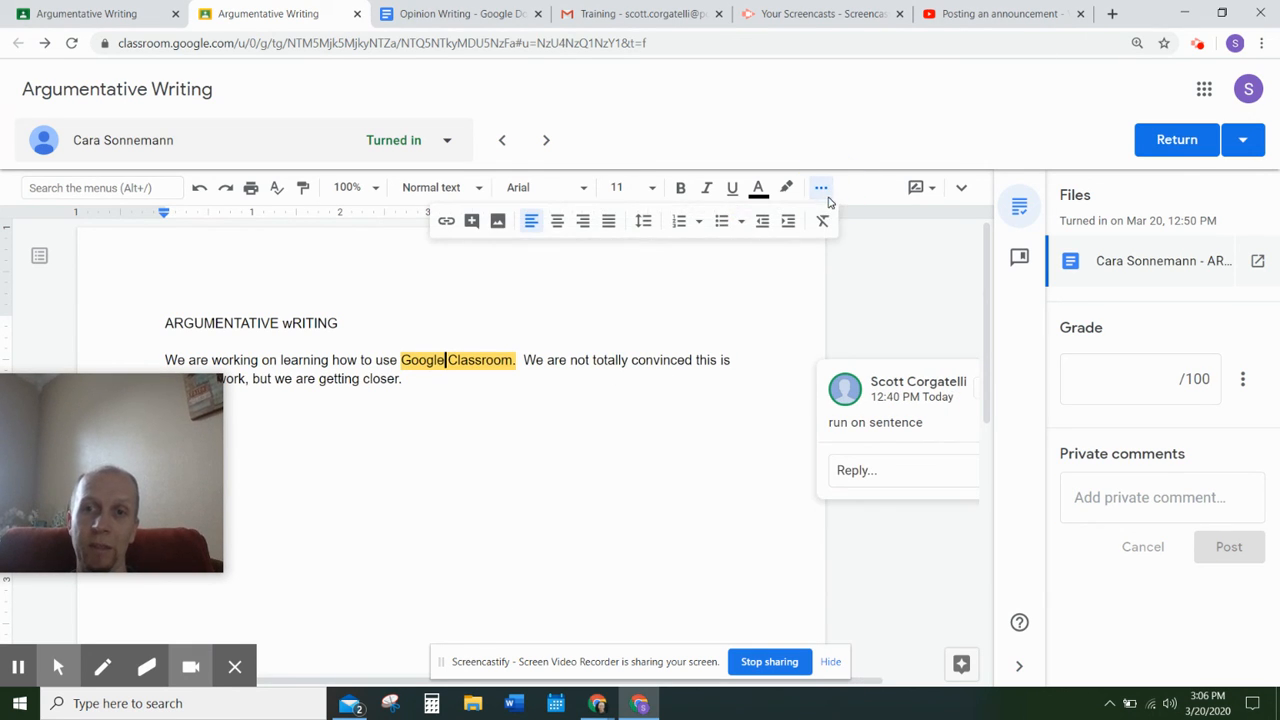
click(933, 190)
click(935, 195)
click(962, 191)
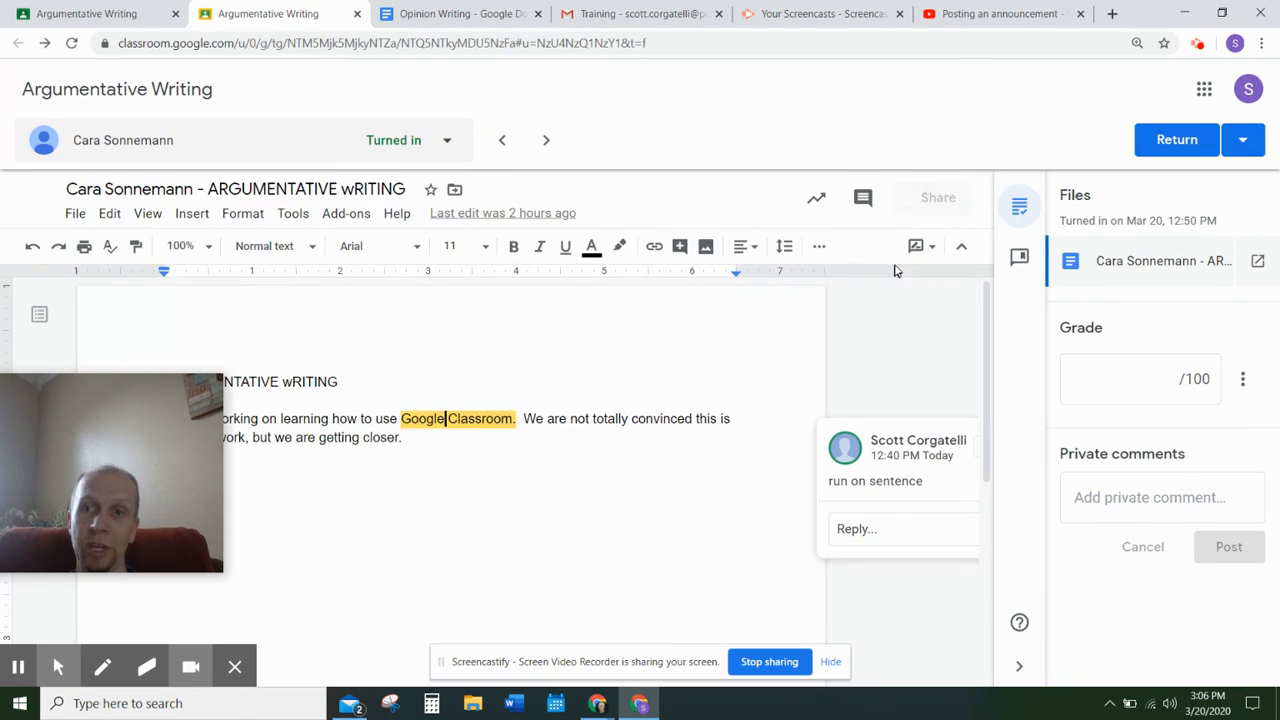
Step: Add the comment "could you use a more descriptive word" to the word "totally" in the student's document
click(591, 418)
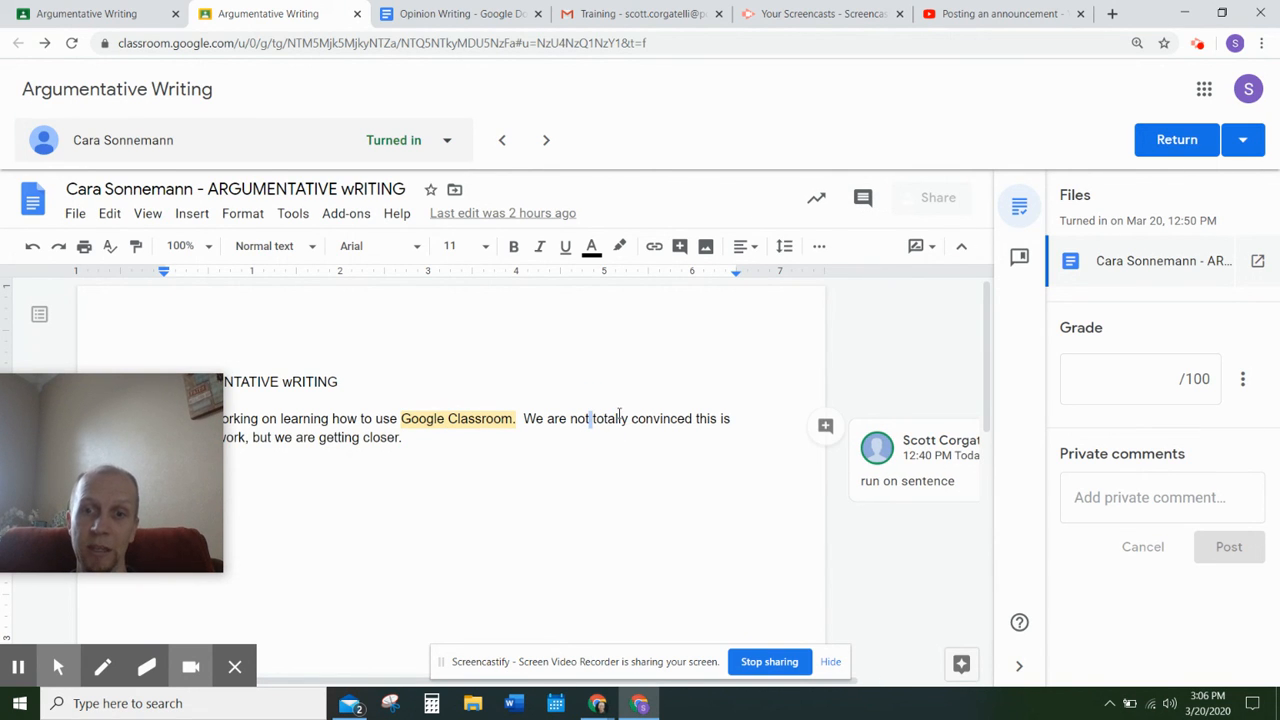
triple_click(619, 418)
click(615, 418)
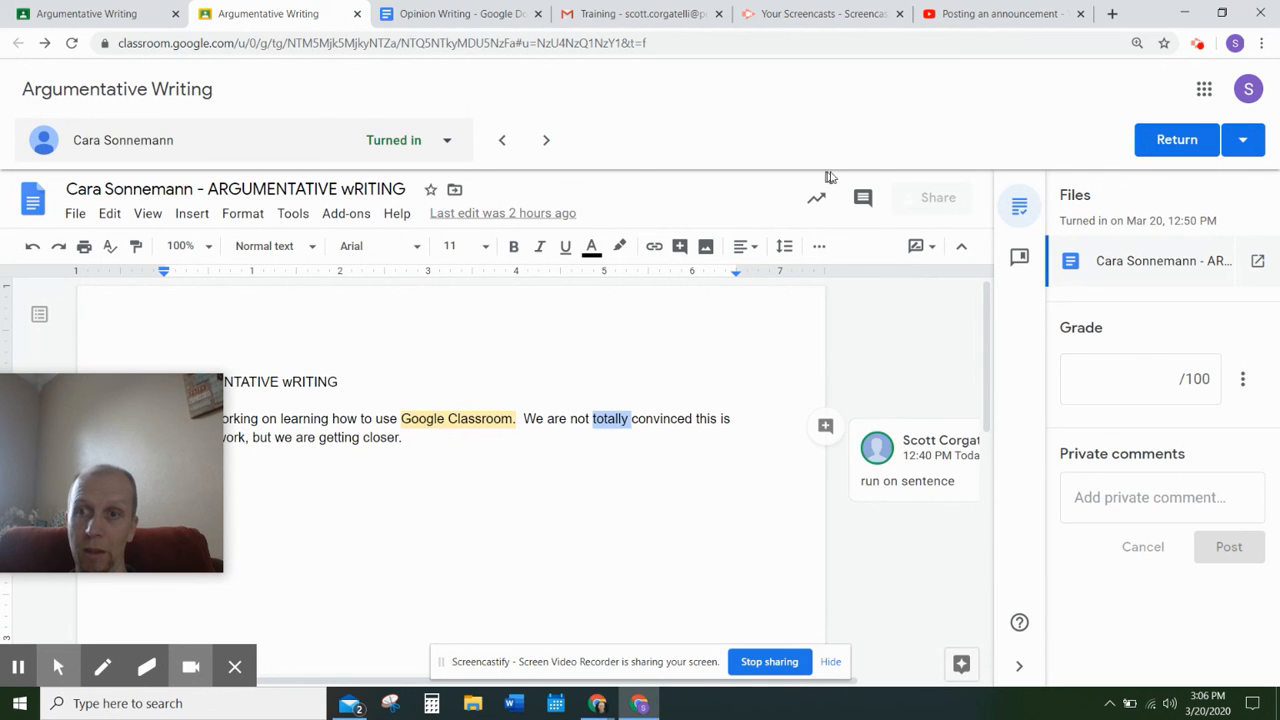
click(867, 210)
click(886, 248)
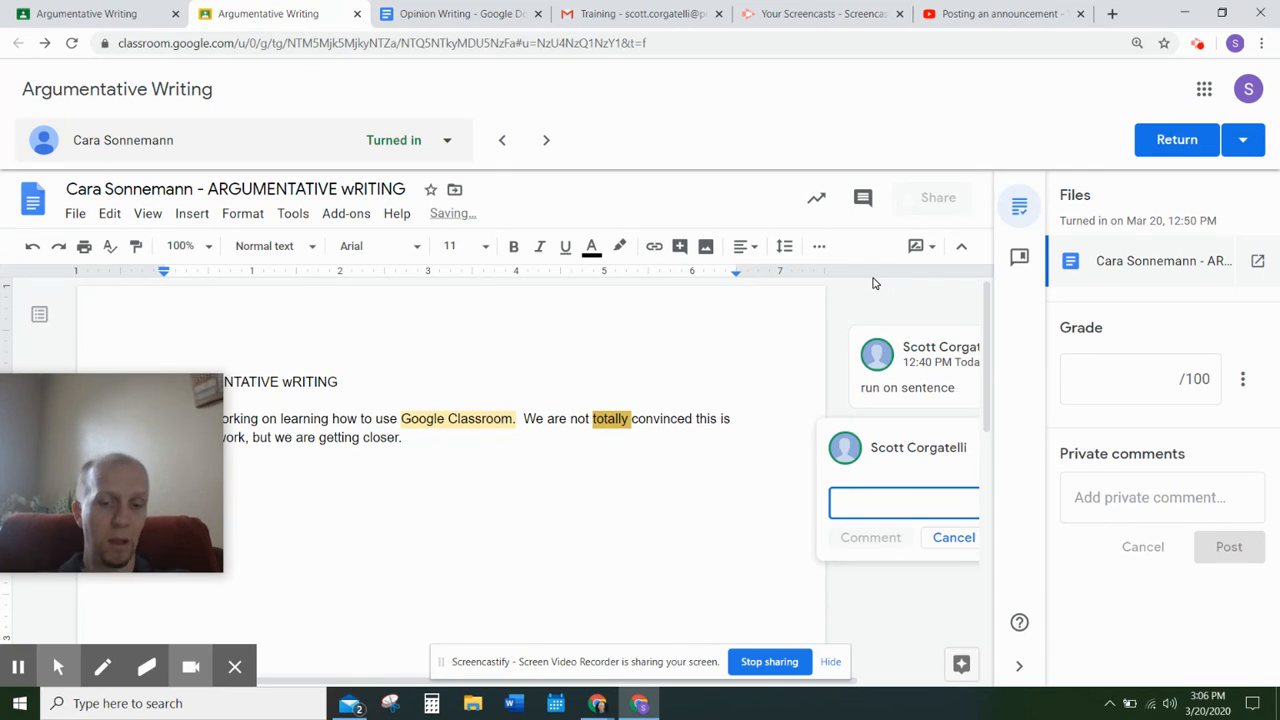
text(could you us)
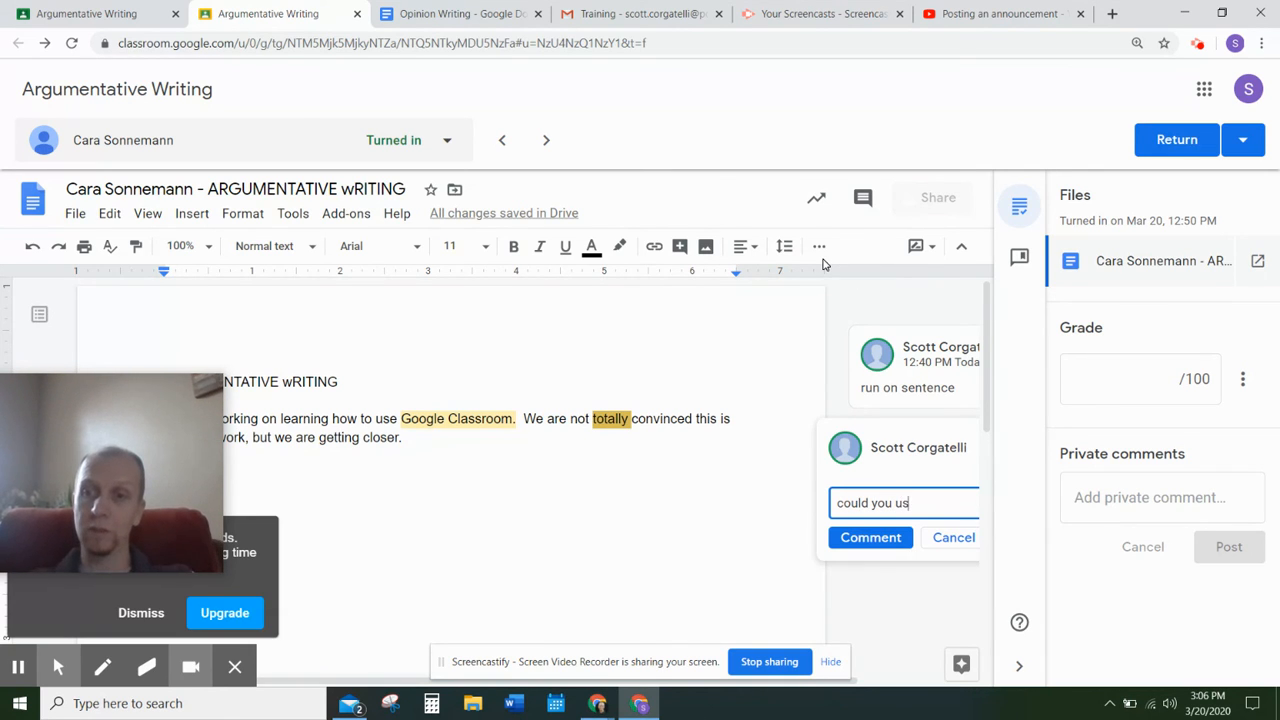
text(e a more descriptive word)
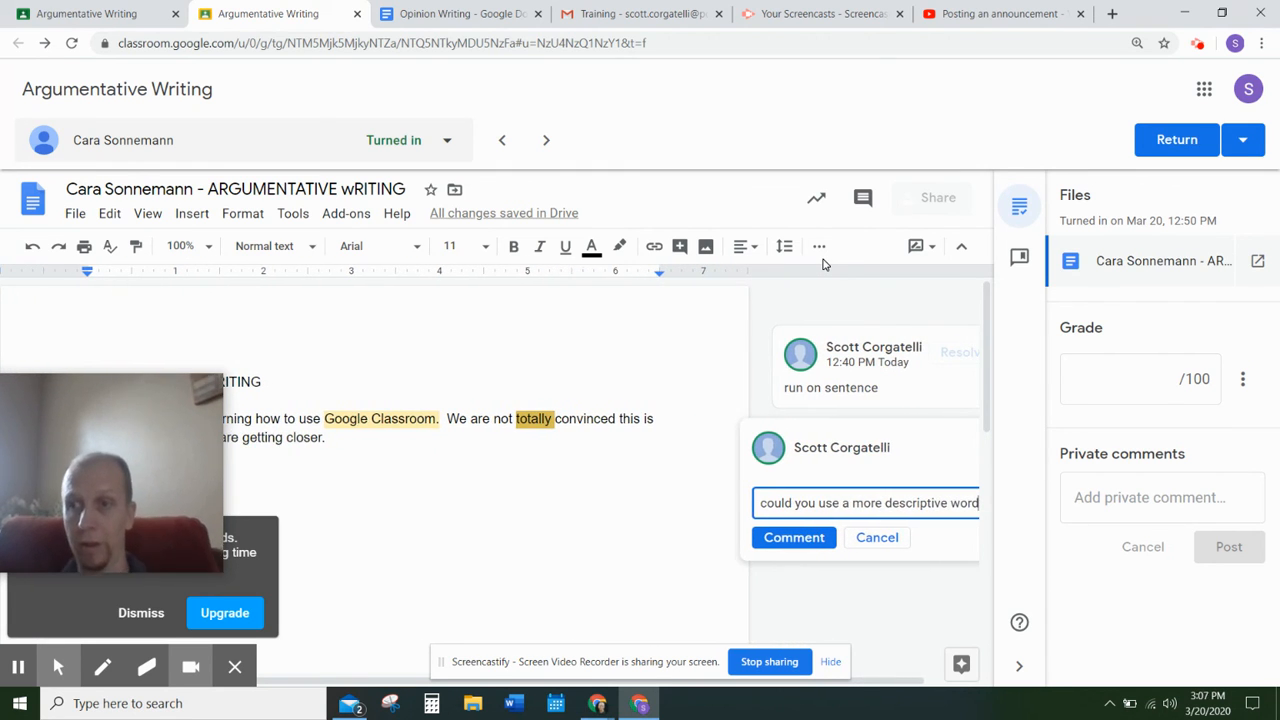
click(814, 543)
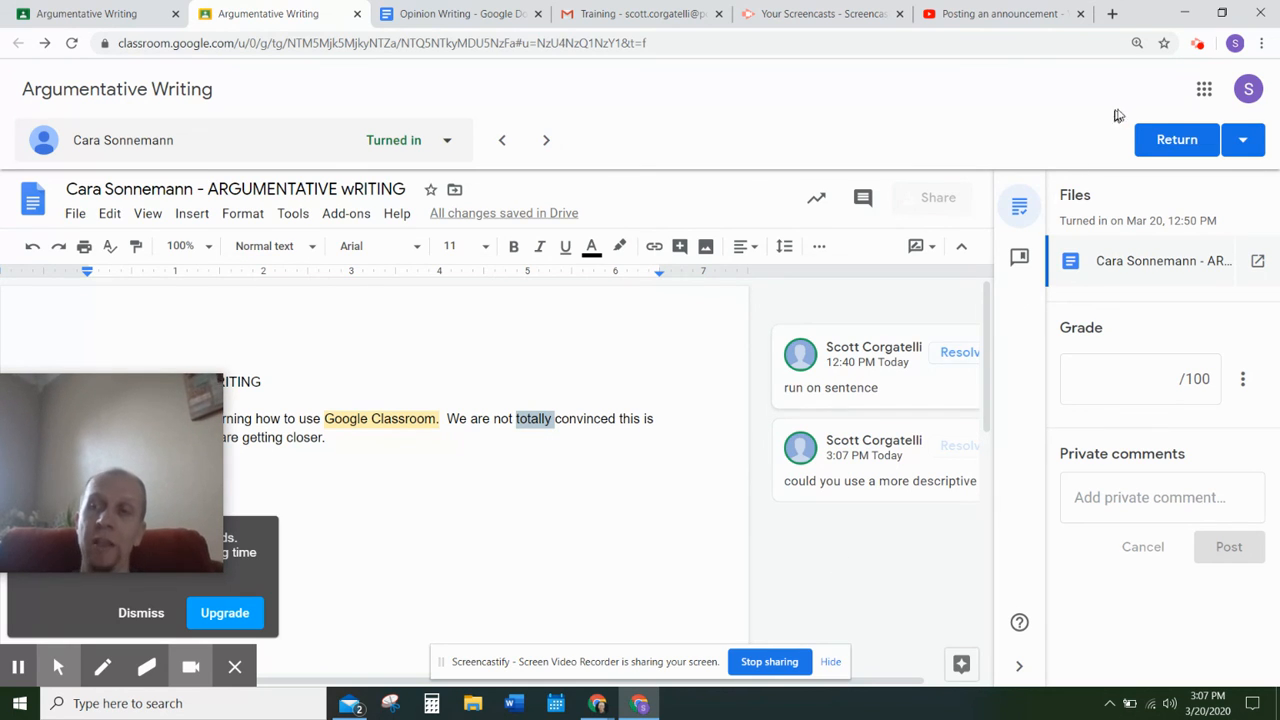
Step: Review how students are selected for returning multiple submissions, and leave without returning any
click(1250, 150)
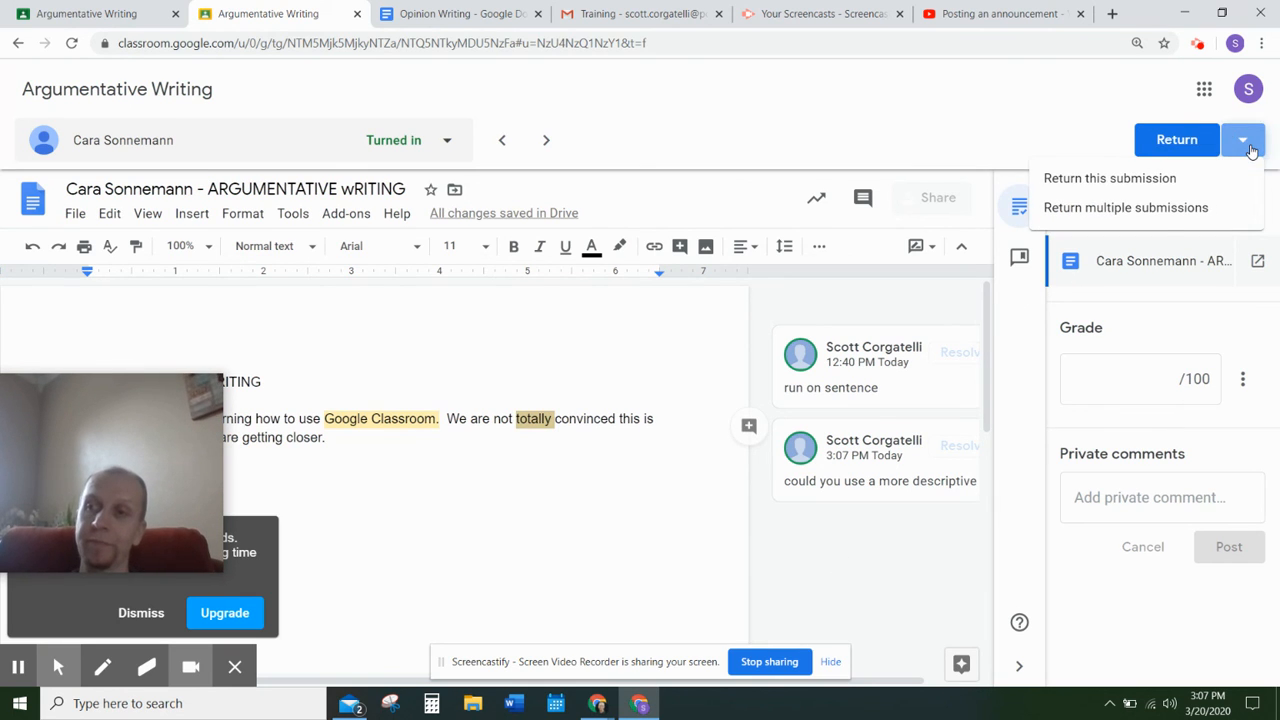
click(1177, 212)
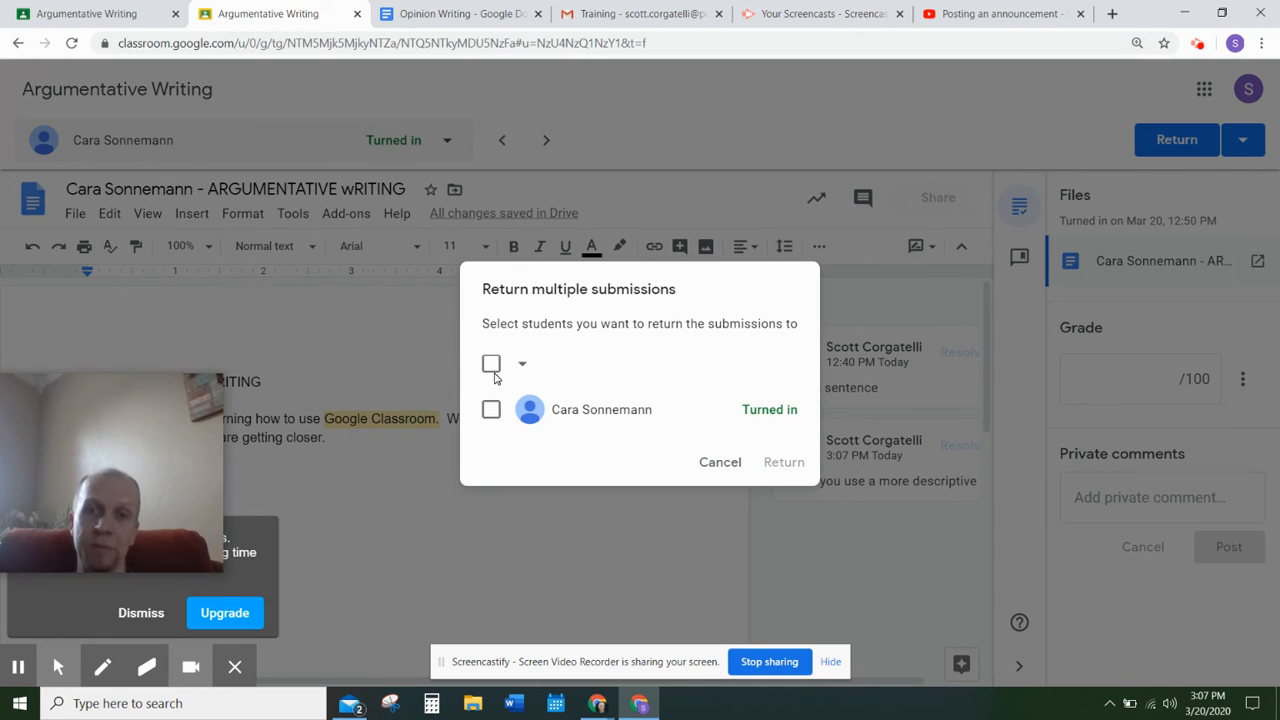
click(491, 365)
click(491, 365)
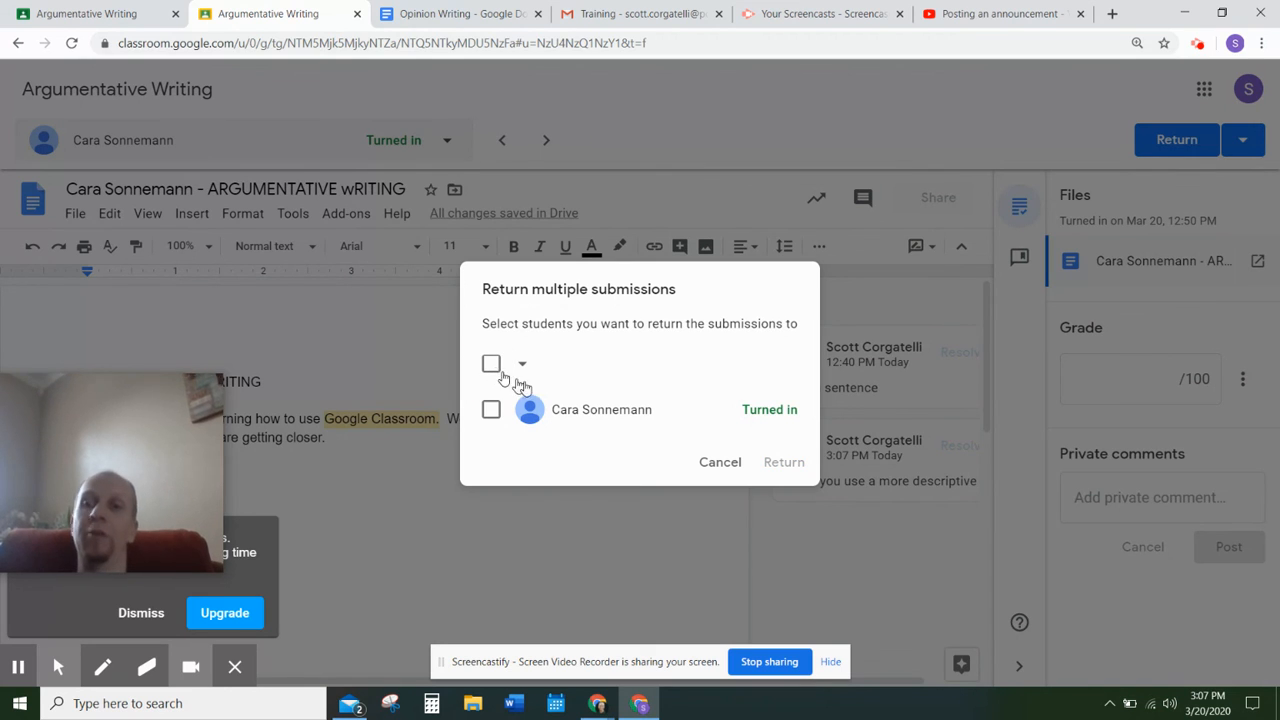
click(718, 461)
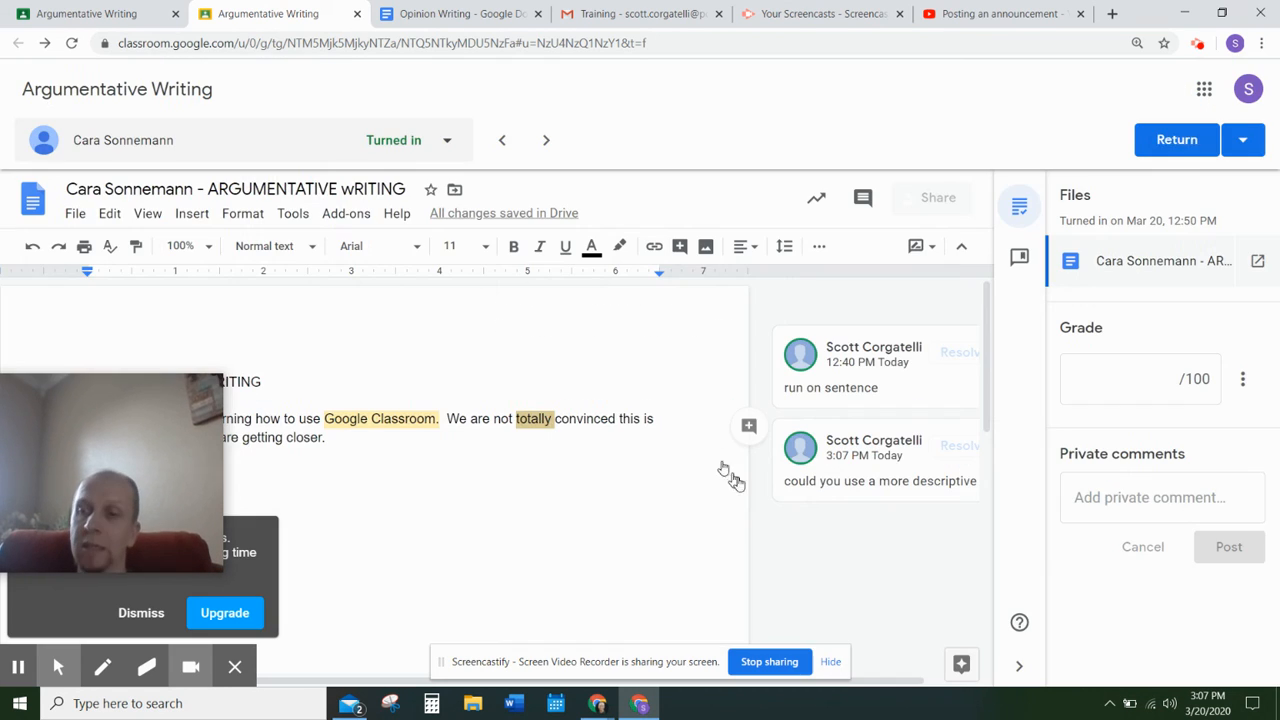